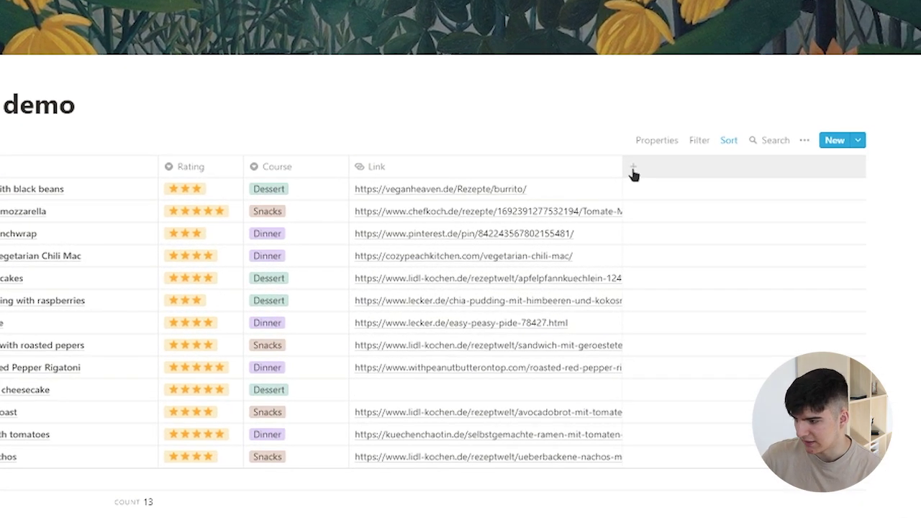
# Add a number property named Column to the recipes table and enter 65 for the first recipe.
pyautogui.click(633, 171)
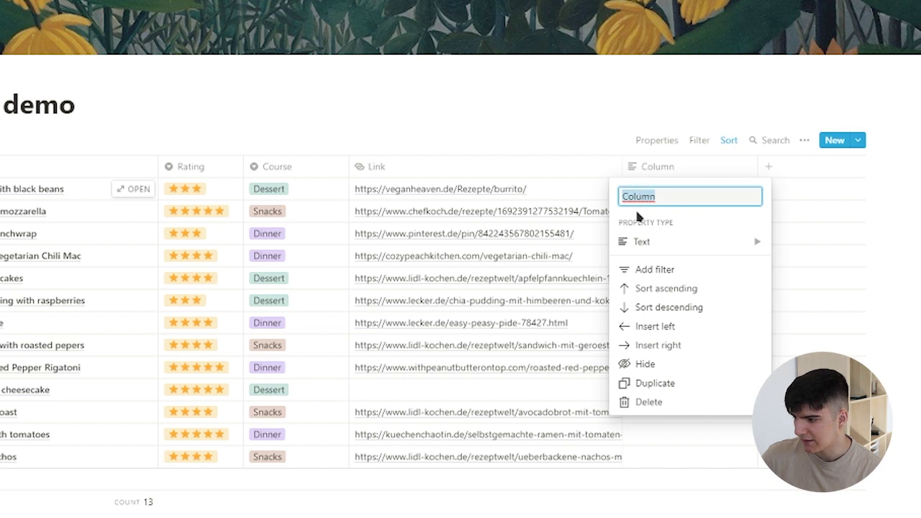
pyautogui.moveTo(639, 243)
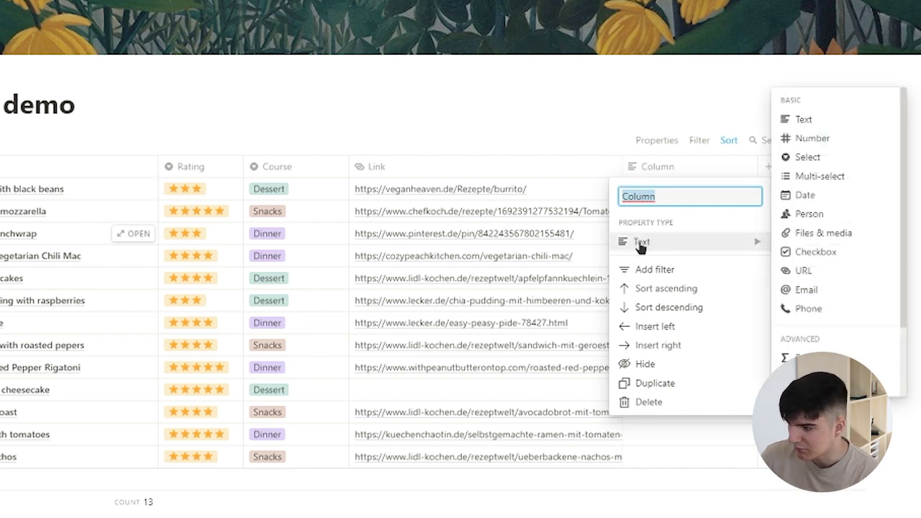
pyautogui.moveTo(729, 243)
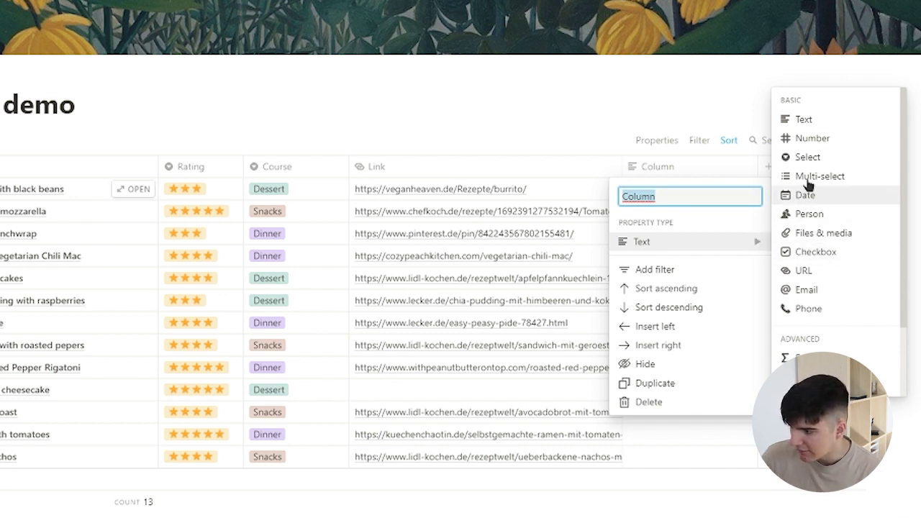
pyautogui.click(813, 138)
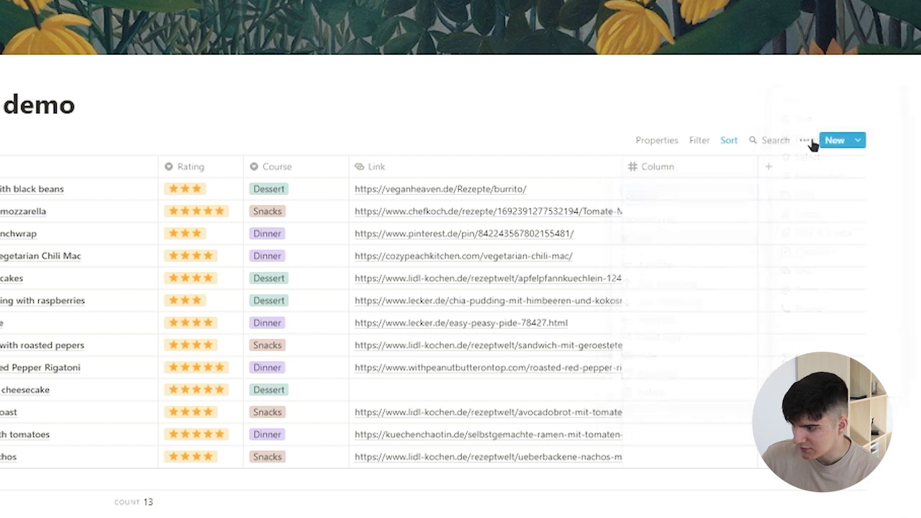
pyautogui.click(655, 187)
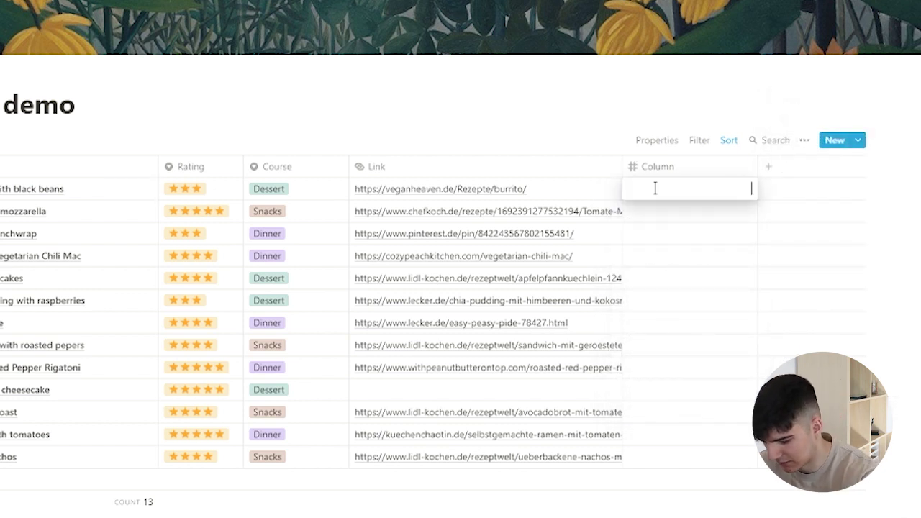
pyautogui.write('65')
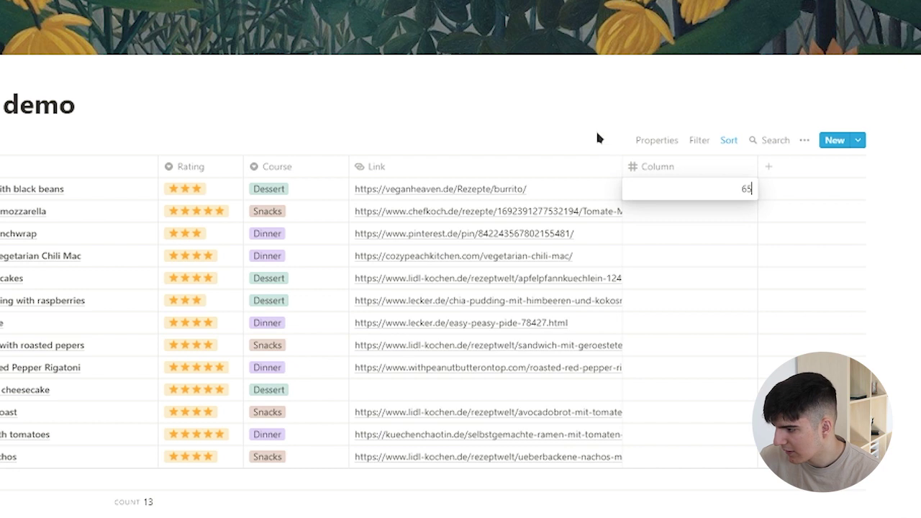
pyautogui.press('Return')
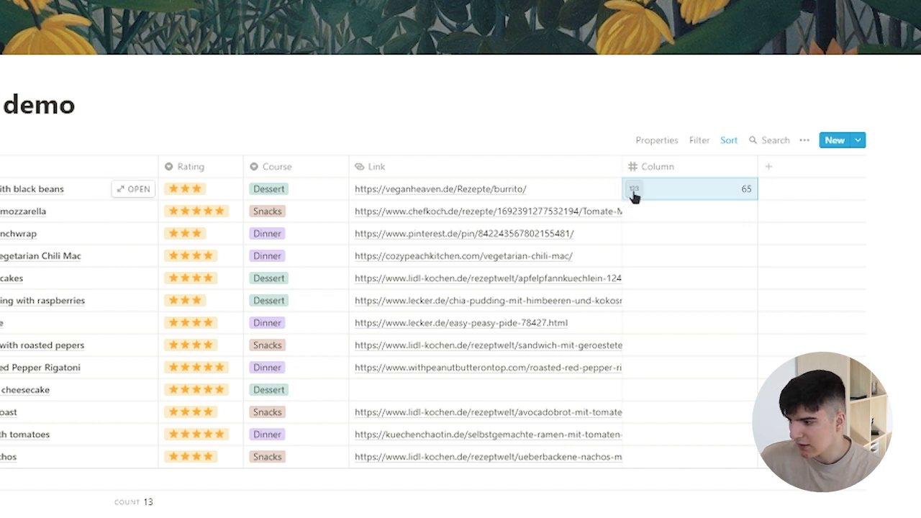
pyautogui.click(633, 191)
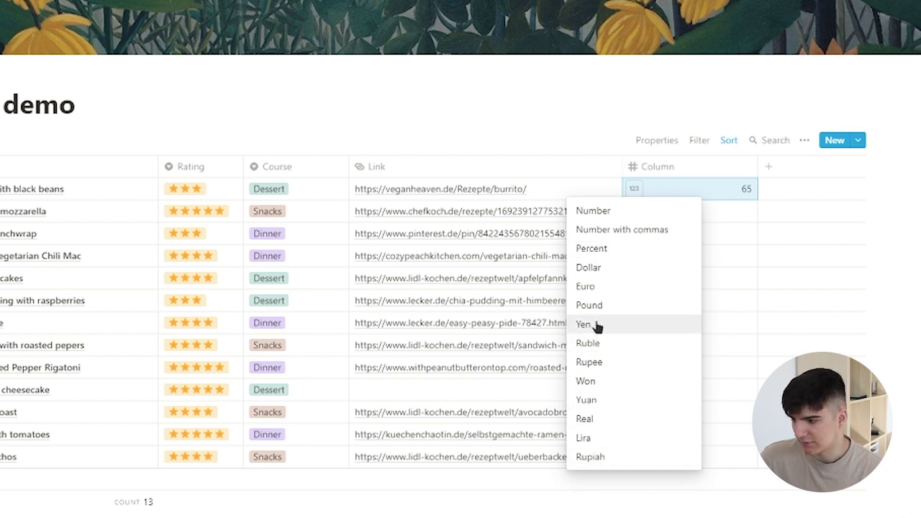
# Change the Column property's type from Number to Select, keeping 65 as its tag.
pyautogui.click(654, 170)
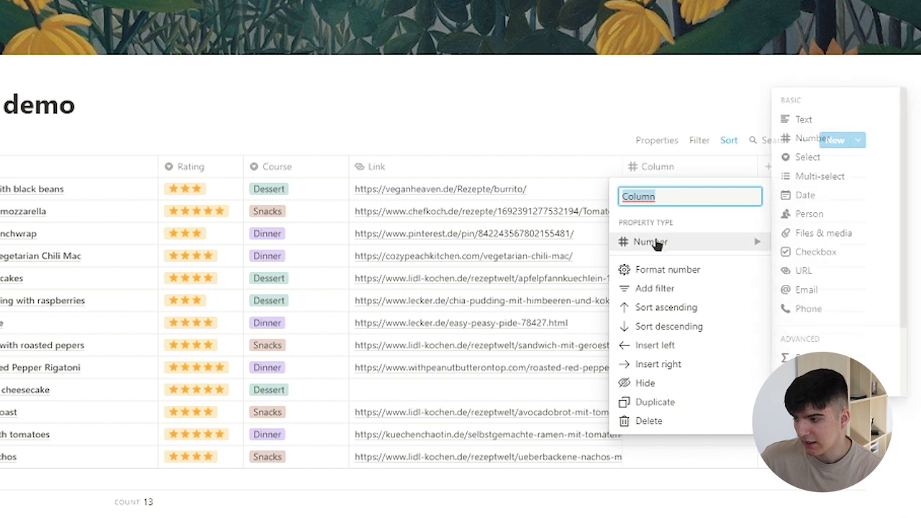
pyautogui.click(801, 163)
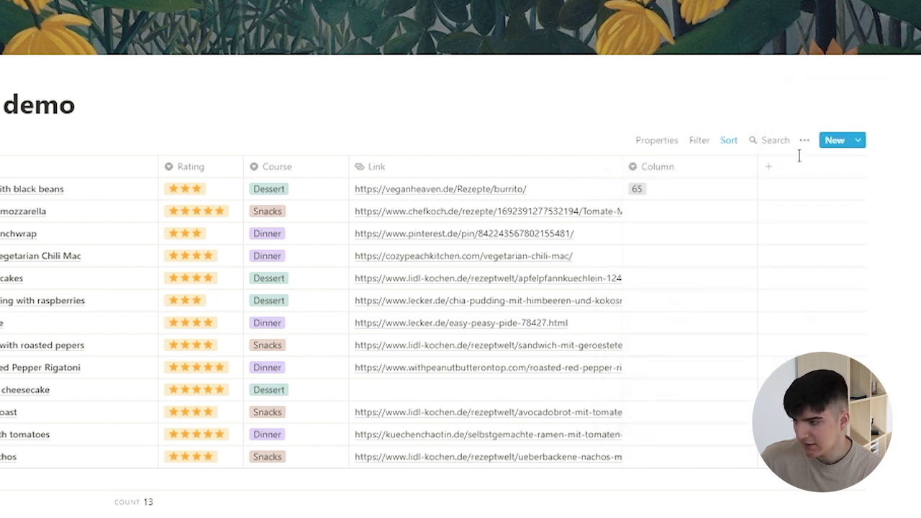
pyautogui.click(655, 191)
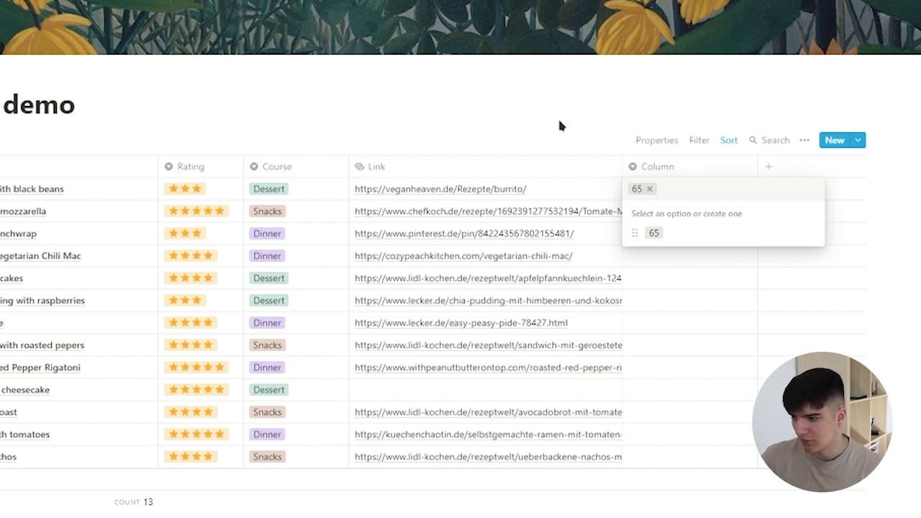
pyautogui.press('Escape')
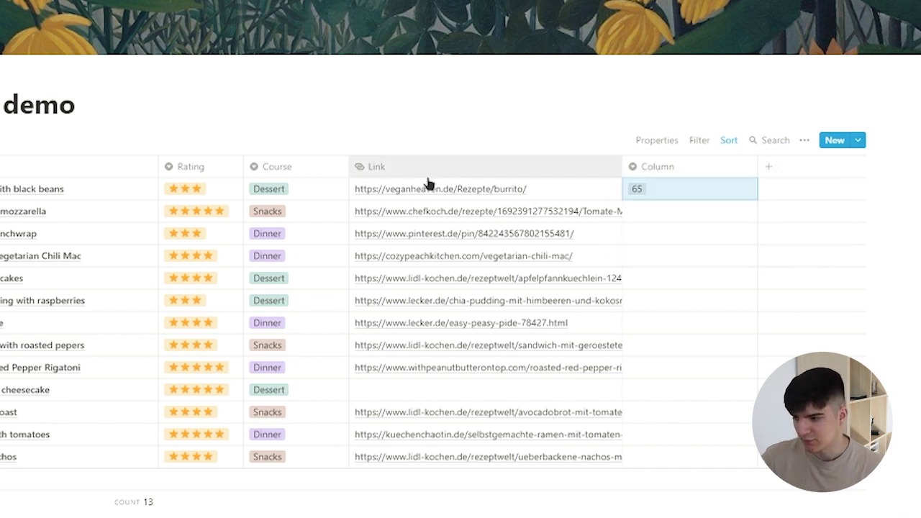
# Set the first recipe's Course to Dinner, then back to Dessert.
pyautogui.click(292, 194)
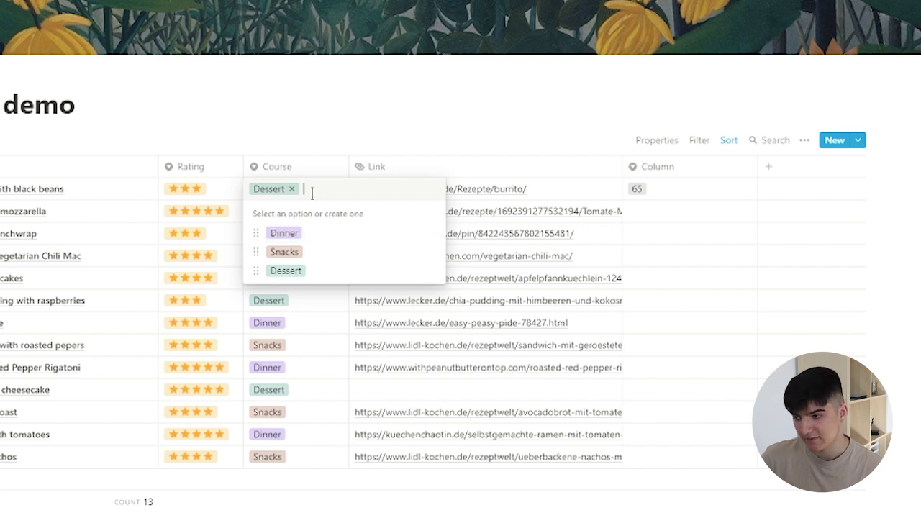
pyautogui.click(284, 232)
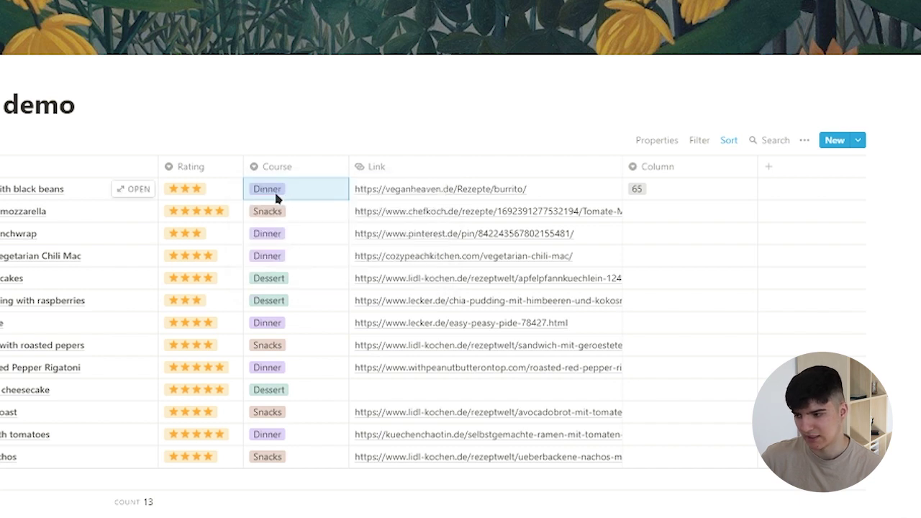
pyautogui.click(276, 197)
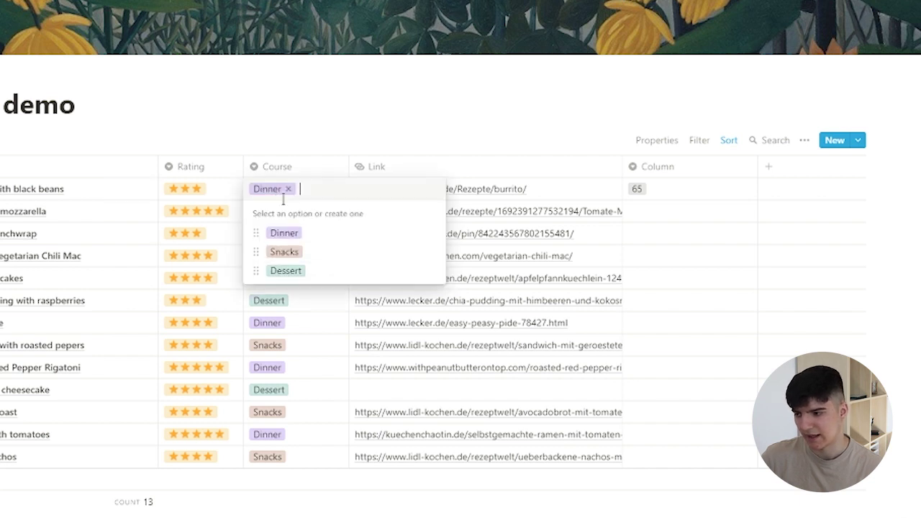
pyautogui.click(285, 270)
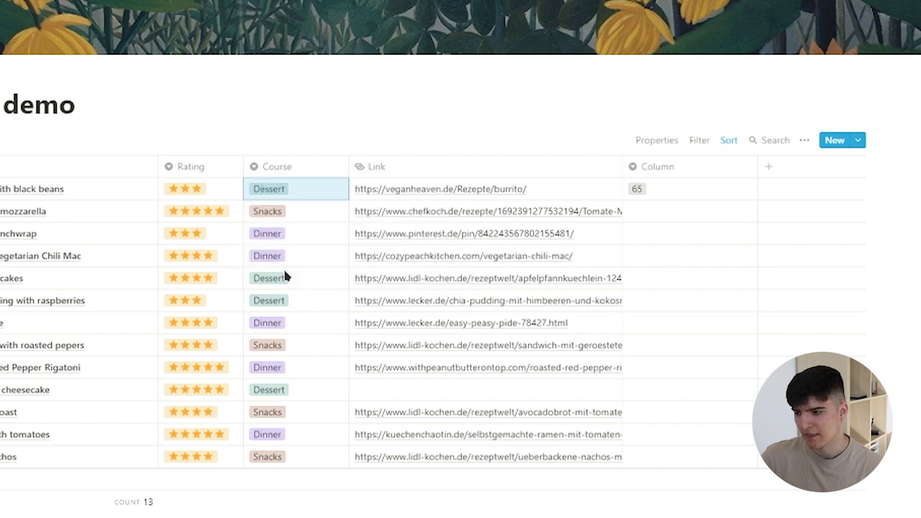
# Change the Course property's type to Multi-select.
pyautogui.click(279, 173)
pyautogui.moveTo(314, 245)
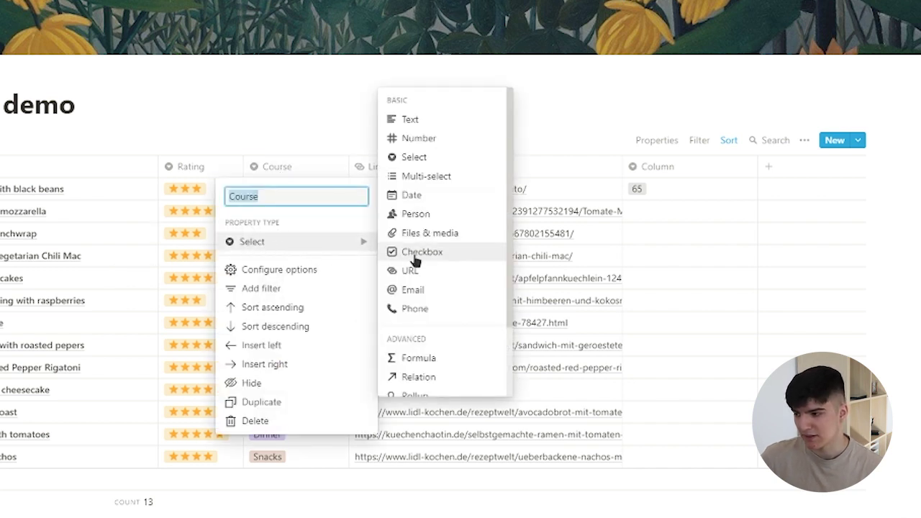
pyautogui.click(421, 177)
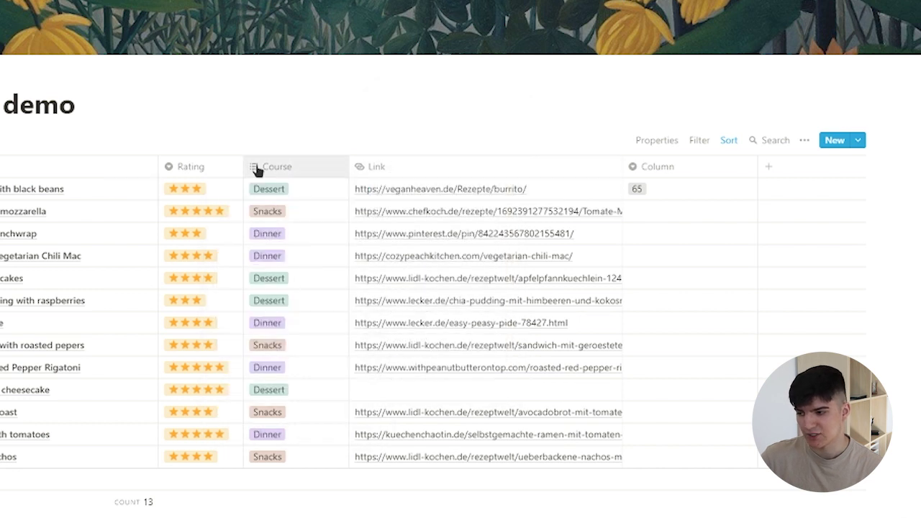
# Add Snacks to the first recipe's Course alongside Dessert.
pyautogui.click(300, 194)
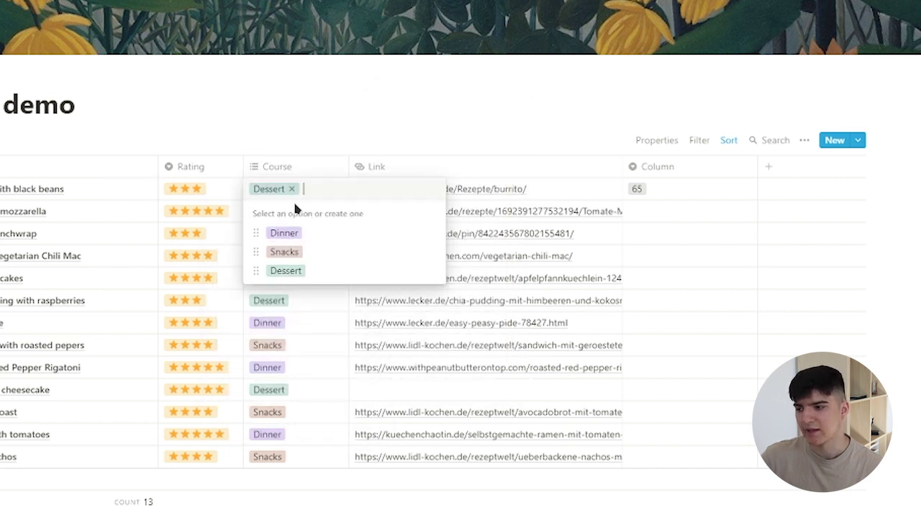
pyautogui.click(283, 252)
pyautogui.press('Escape')
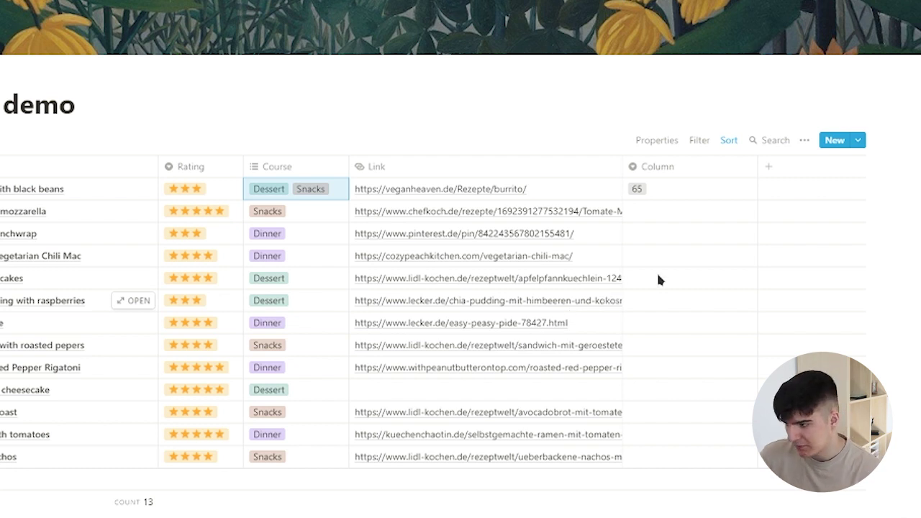
pyautogui.click(655, 166)
pyautogui.click(648, 241)
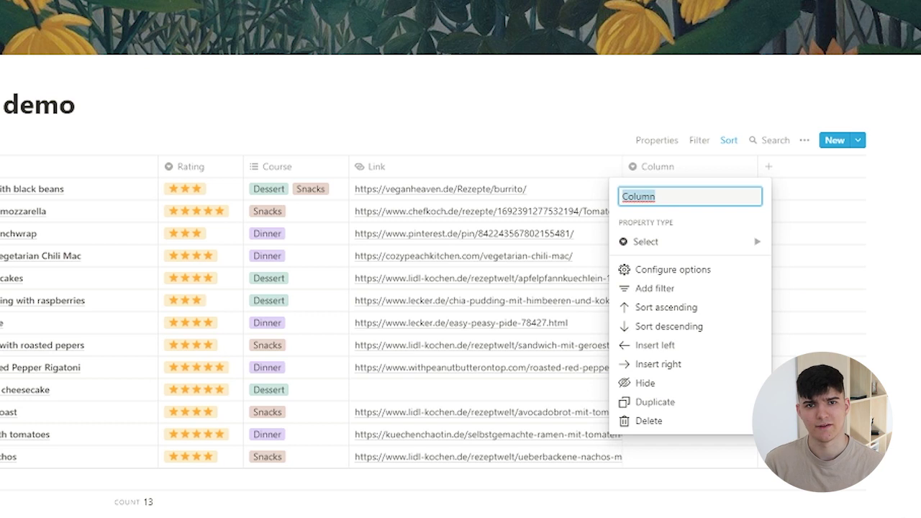
# Browse the property types such as URL and Email for Column, leaving it as Select.
pyautogui.click(646, 241)
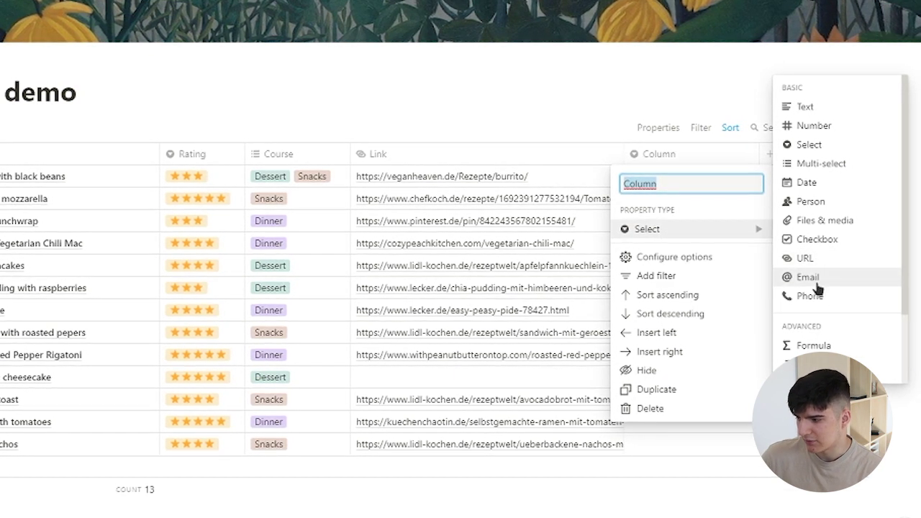
pyautogui.moveTo(807, 266)
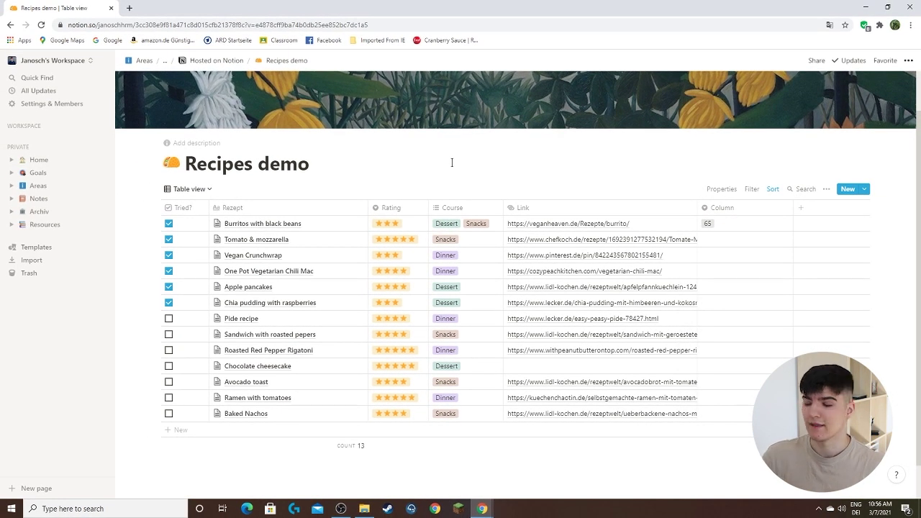
# Open Roasted Red Pepper Rigatoni as a full page and scroll through its recipe text and photos.
pyautogui.scroll(-1, 303, 266)
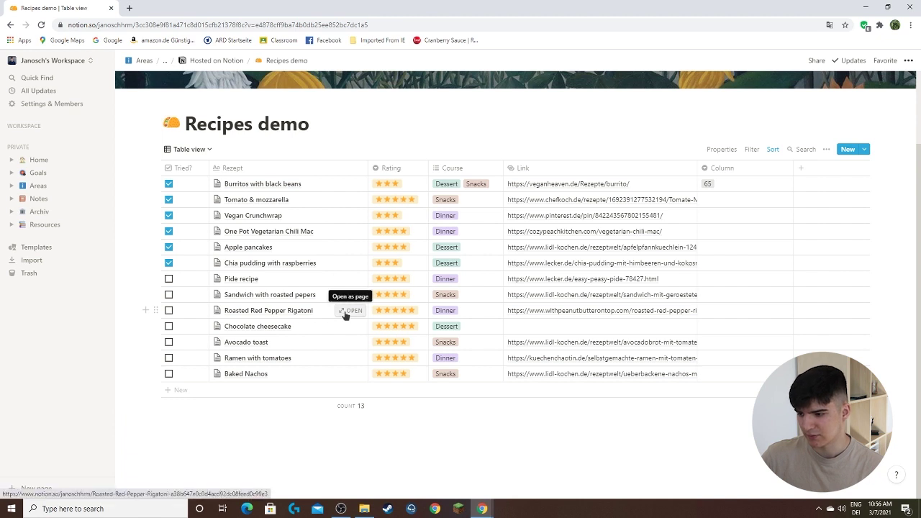
pyautogui.click(345, 313)
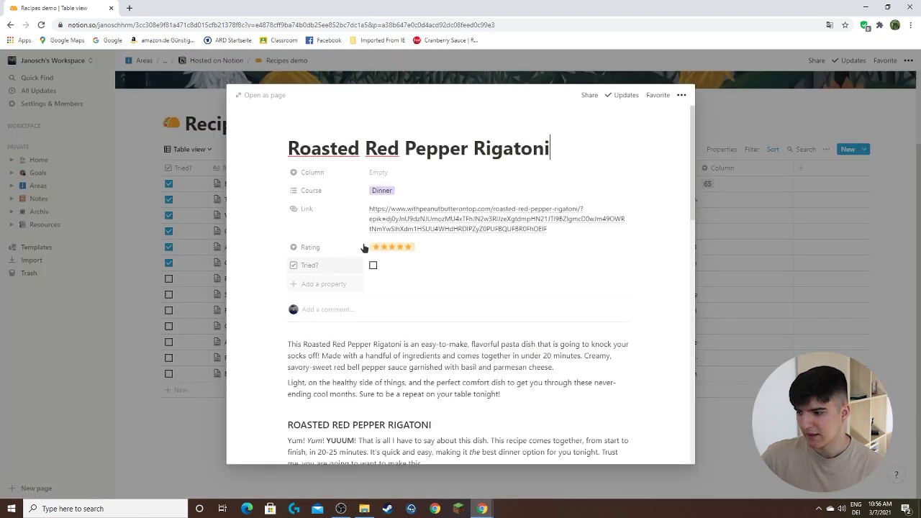
pyautogui.scroll(-1, 381, 230)
pyautogui.scroll(1, 321, 238)
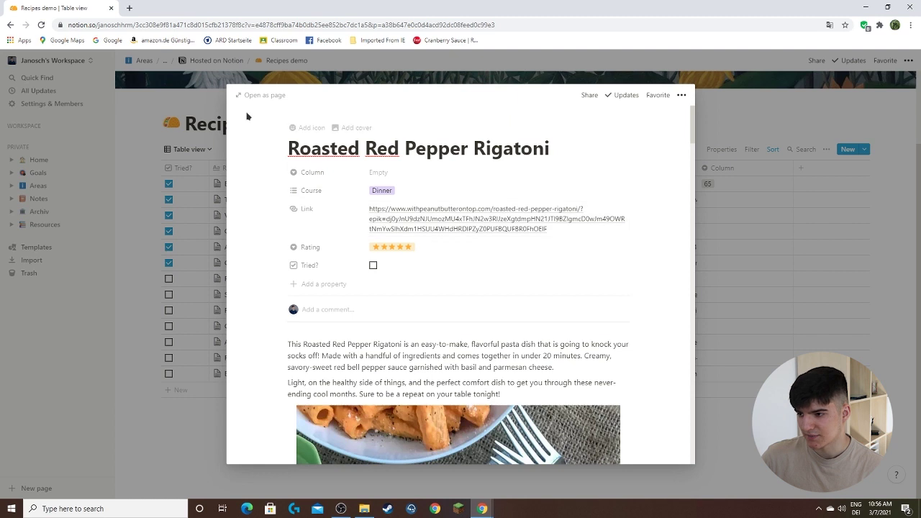
pyautogui.click(259, 100)
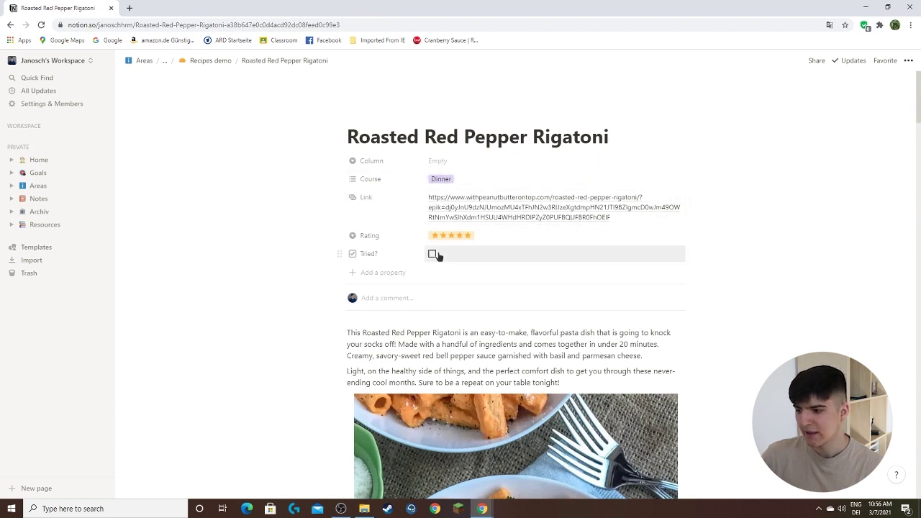
pyautogui.scroll(-3, 438, 257)
pyautogui.scroll(-7, 439, 257)
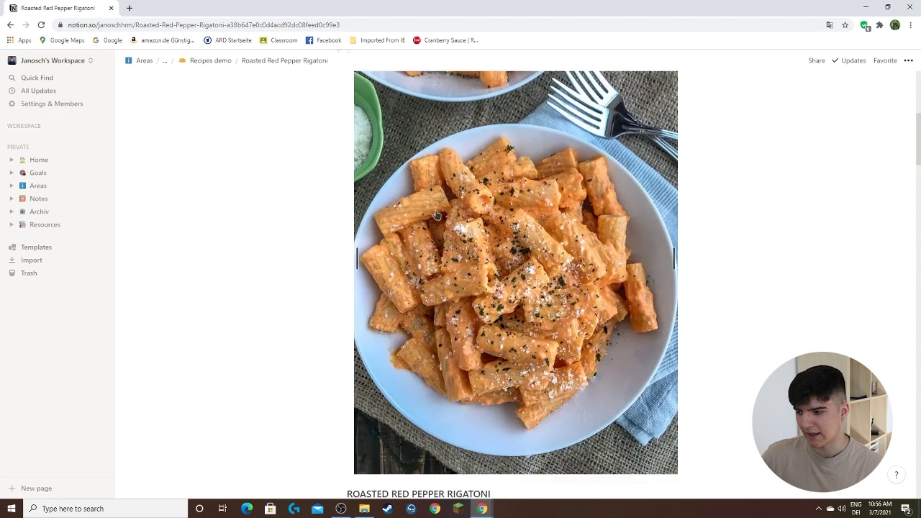
pyautogui.scroll(9, 432, 249)
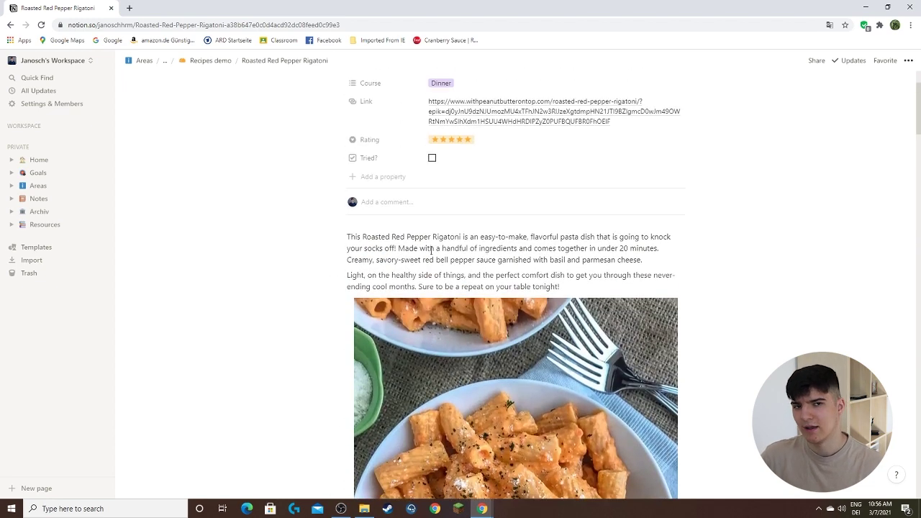
pyautogui.scroll(2, 405, 244)
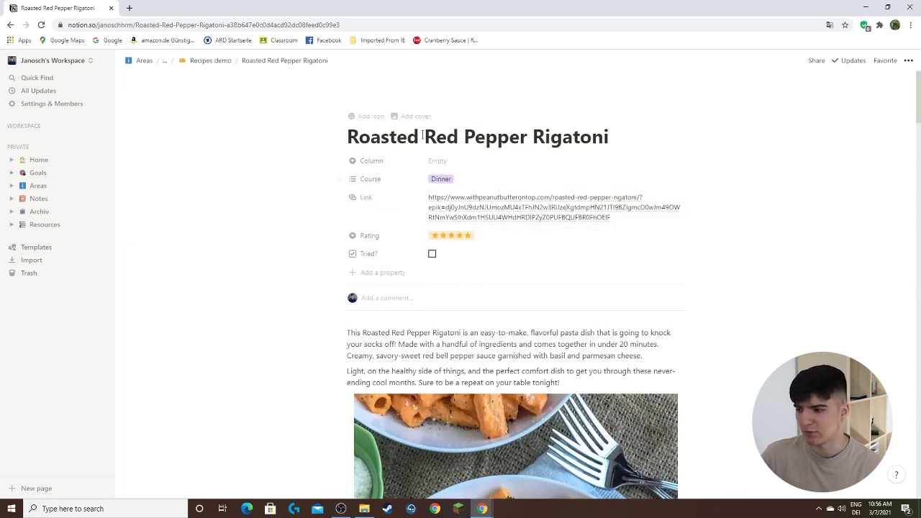
pyautogui.scroll(-4, 432, 264)
pyautogui.scroll(-15, 423, 266)
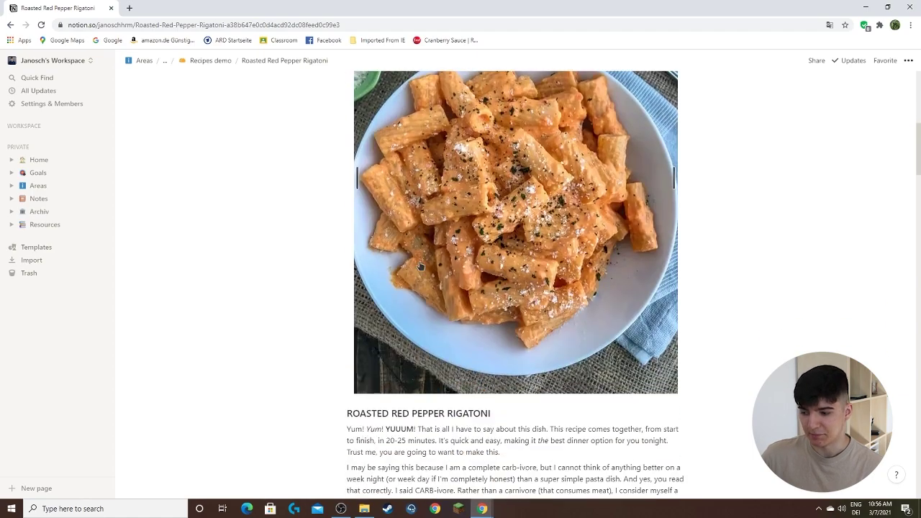
pyautogui.scroll(-15, 420, 262)
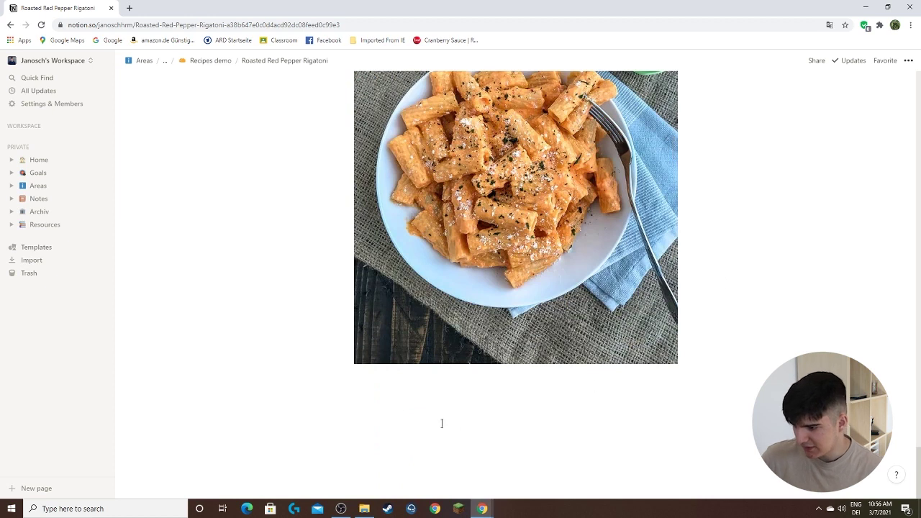
# Add a sub-page titled 'Test' below the recipe's last image using /page.
pyautogui.click(398, 404)
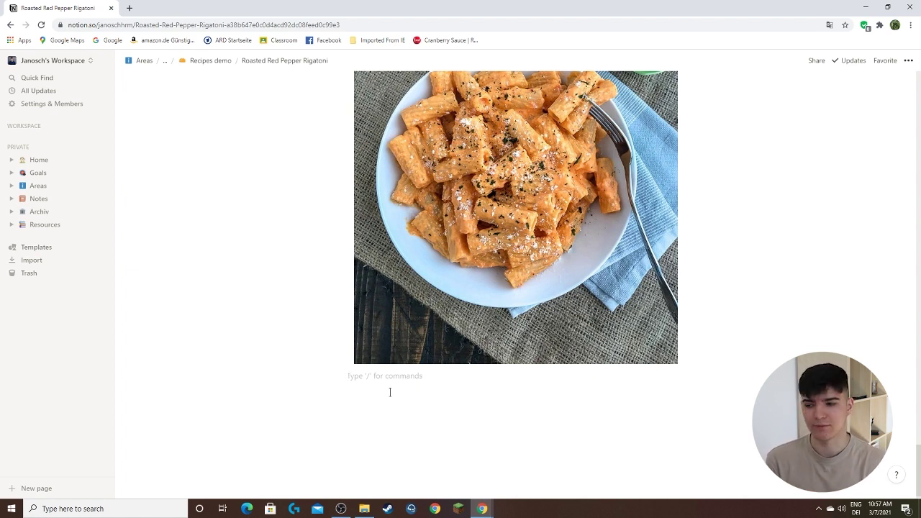
pyautogui.write('/')
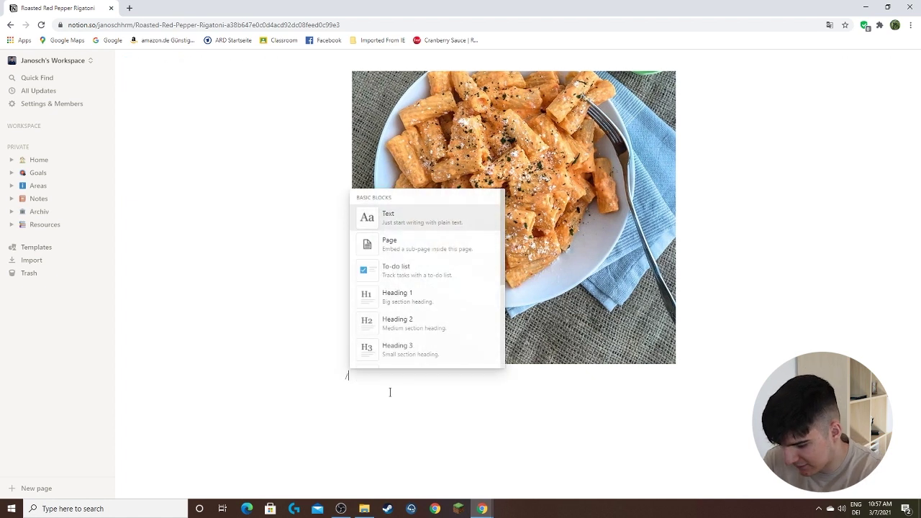
pyautogui.write('p')
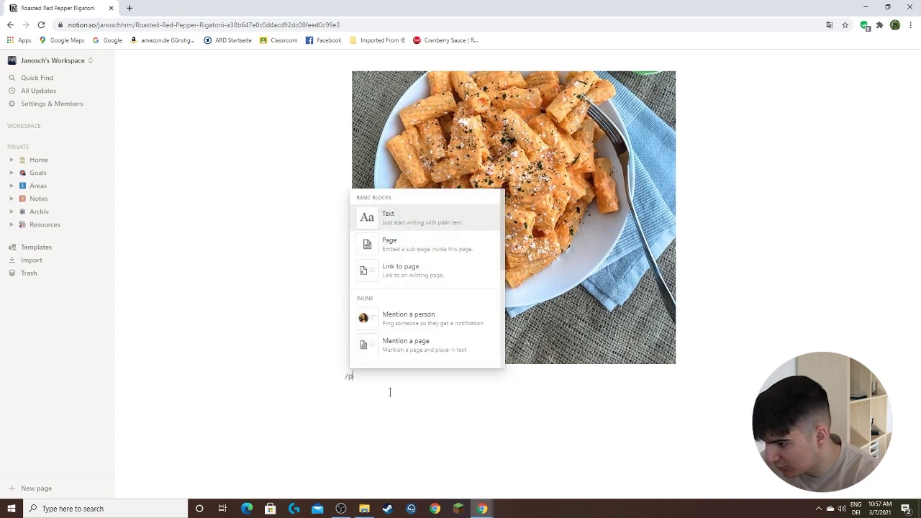
pyautogui.write('age')
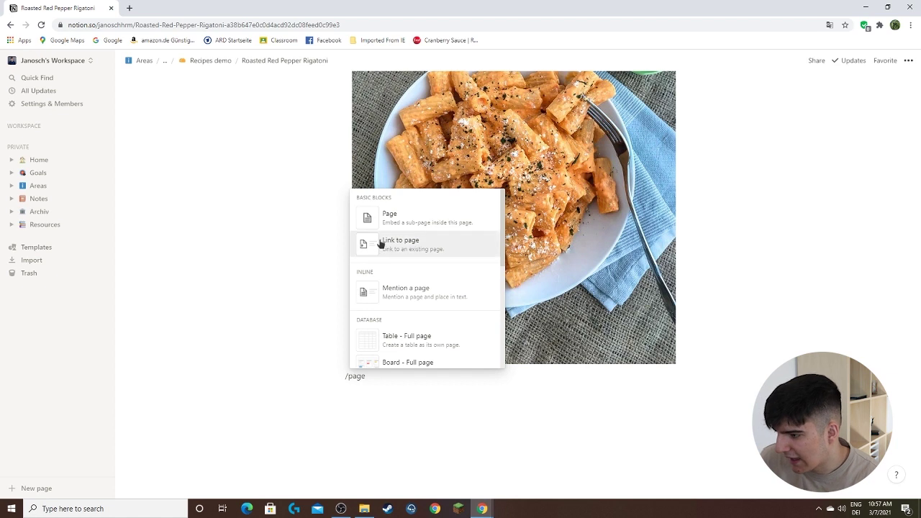
pyautogui.click(380, 216)
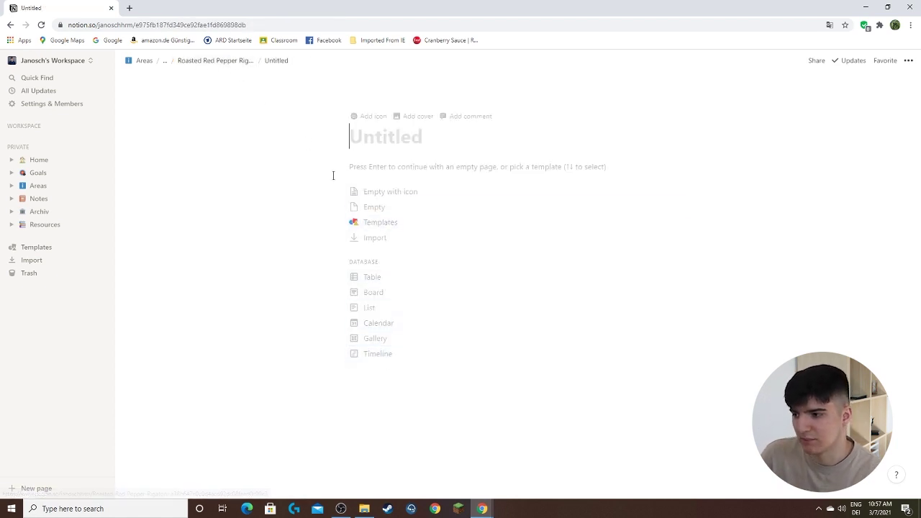
pyautogui.write('Test')
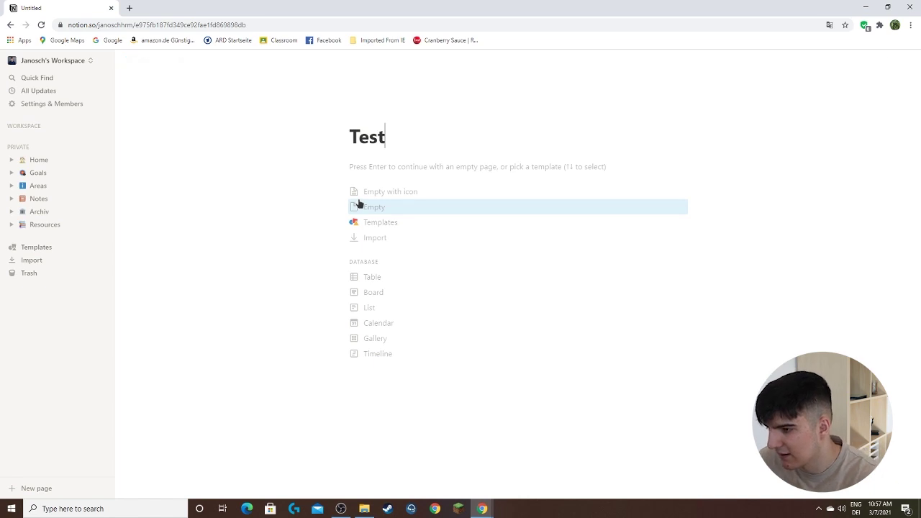
# Return to the Rigatoni recipe page, then go back to the Recipes demo table.
pyautogui.click(207, 62)
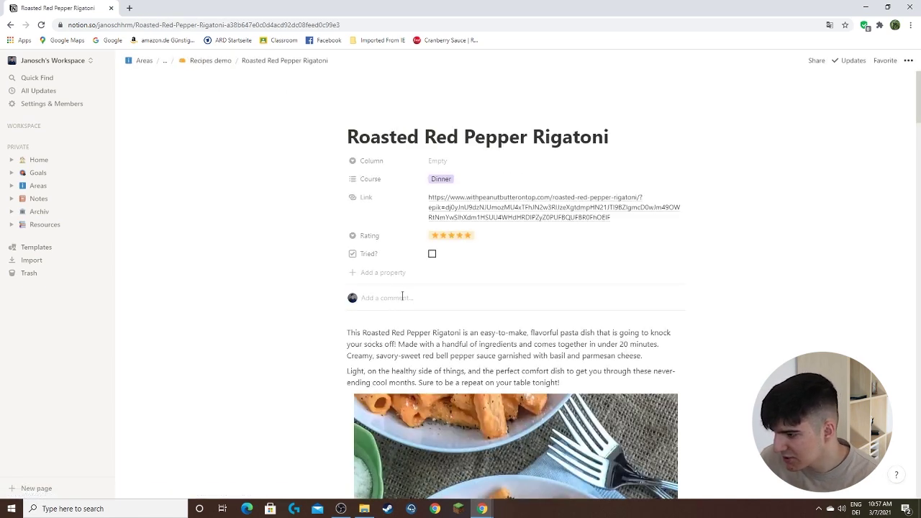
pyautogui.scroll(-20, 403, 296)
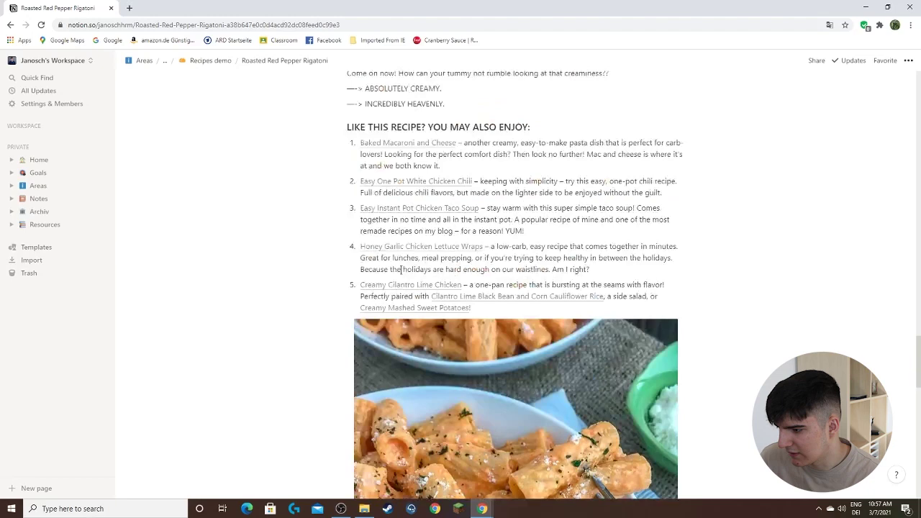
pyautogui.scroll(-15, 401, 269)
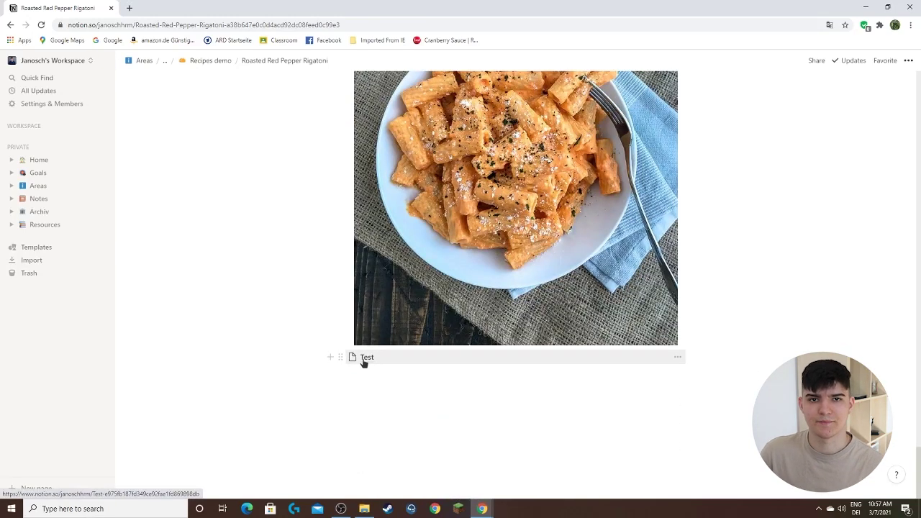
pyautogui.hotkey('alt', 'Left')
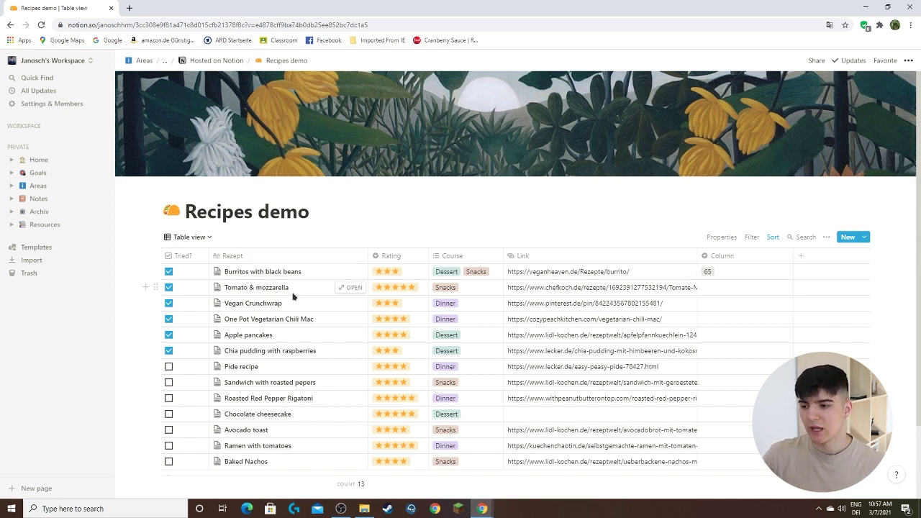
# Open the Recipes demo view list offering Table, Gallery and Board views.
pyautogui.scroll(-1, 274, 288)
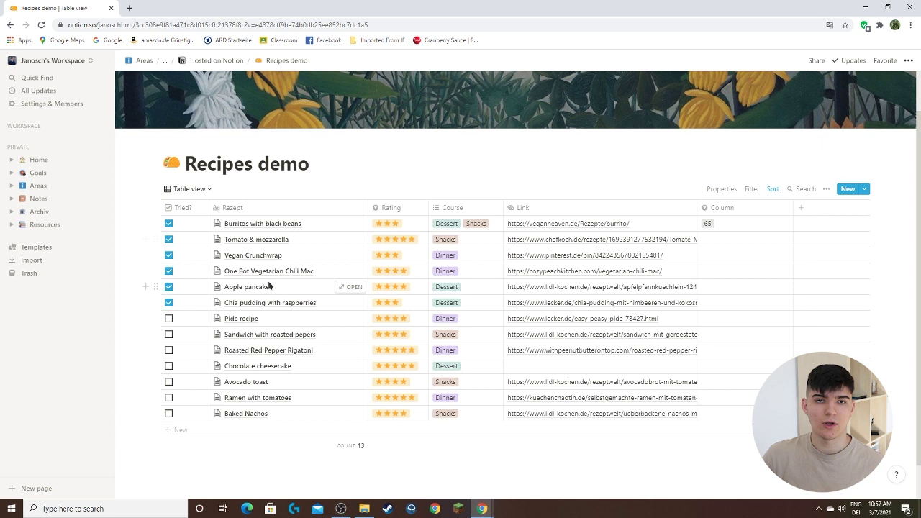
pyautogui.click(204, 190)
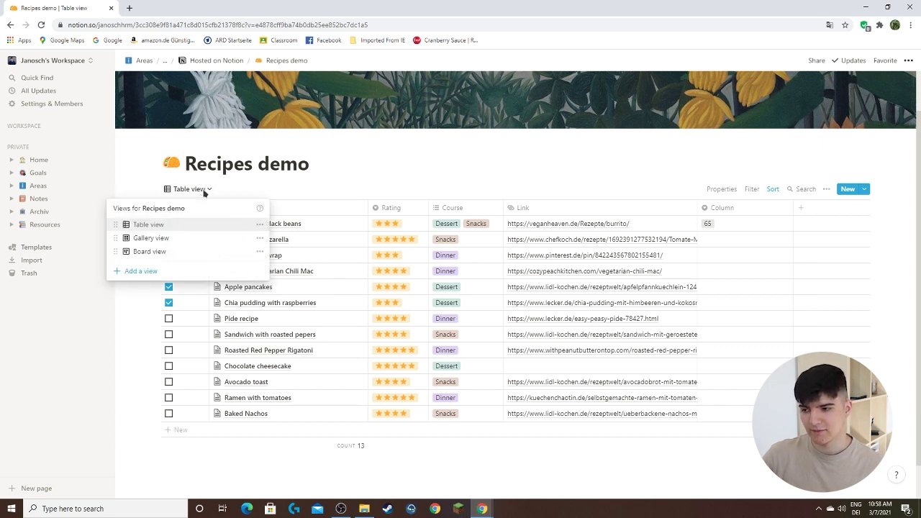
pyautogui.click(153, 238)
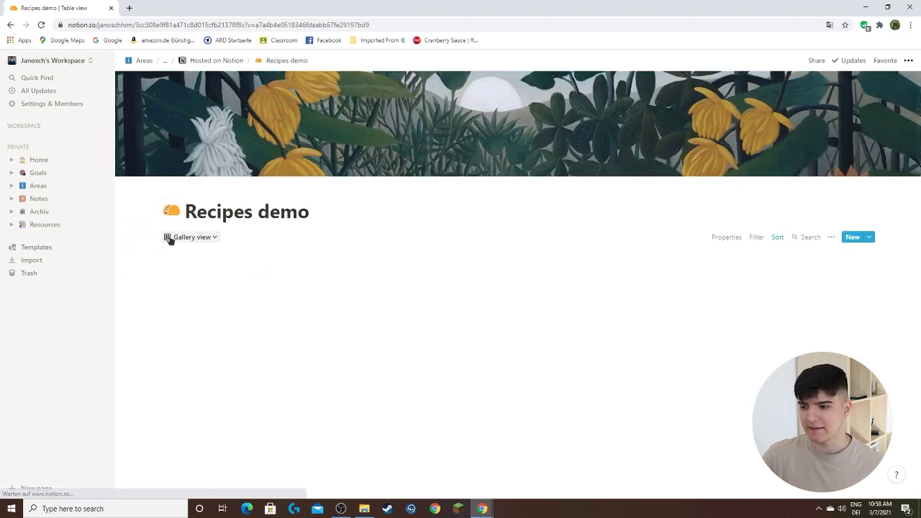
pyautogui.scroll(-2, 254, 237)
pyautogui.scroll(1, 254, 249)
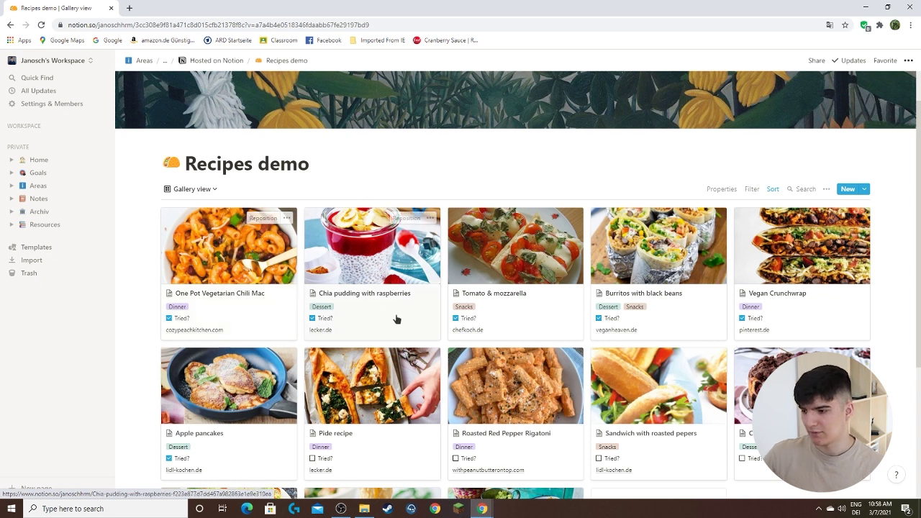
pyautogui.scroll(-1, 266, 302)
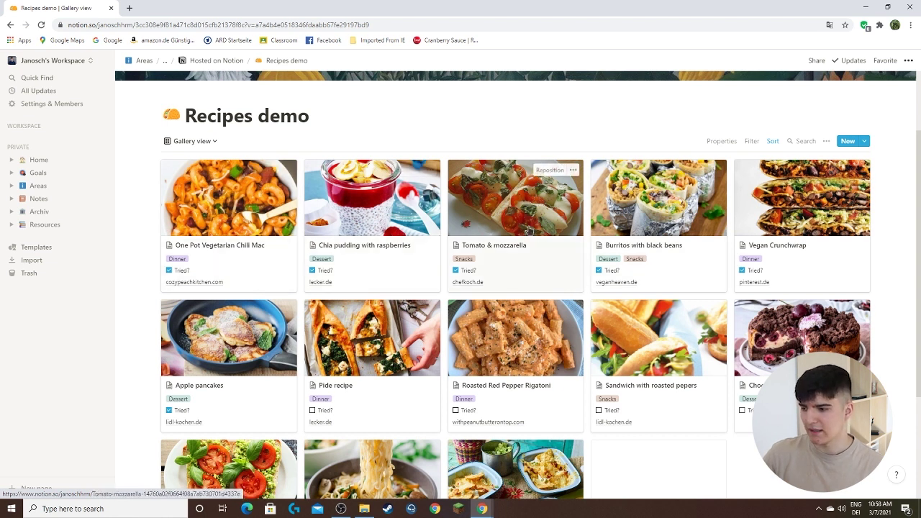
pyautogui.scroll(-1, 417, 263)
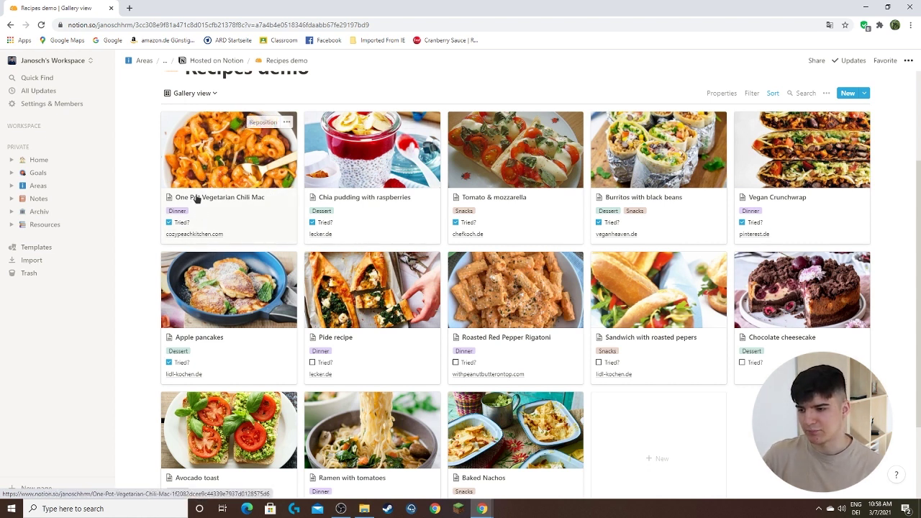
pyautogui.scroll(1, 205, 230)
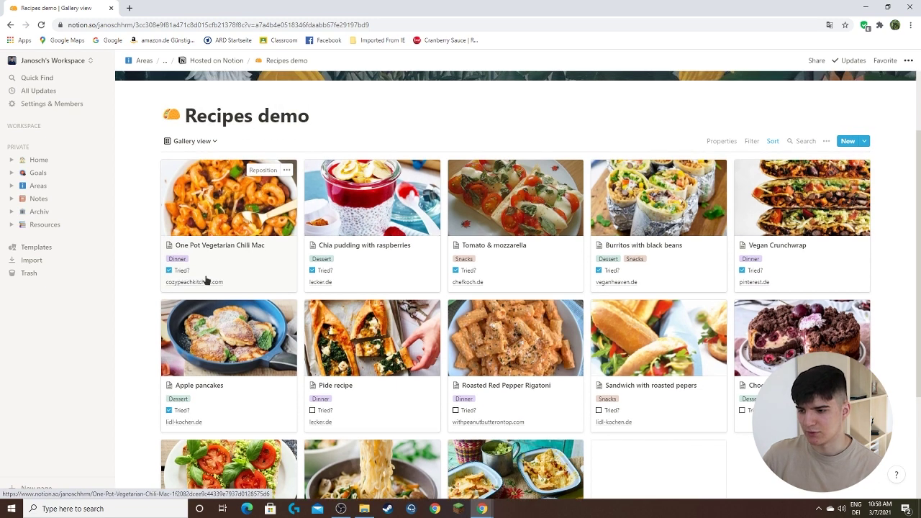
pyautogui.scroll(1, 208, 277)
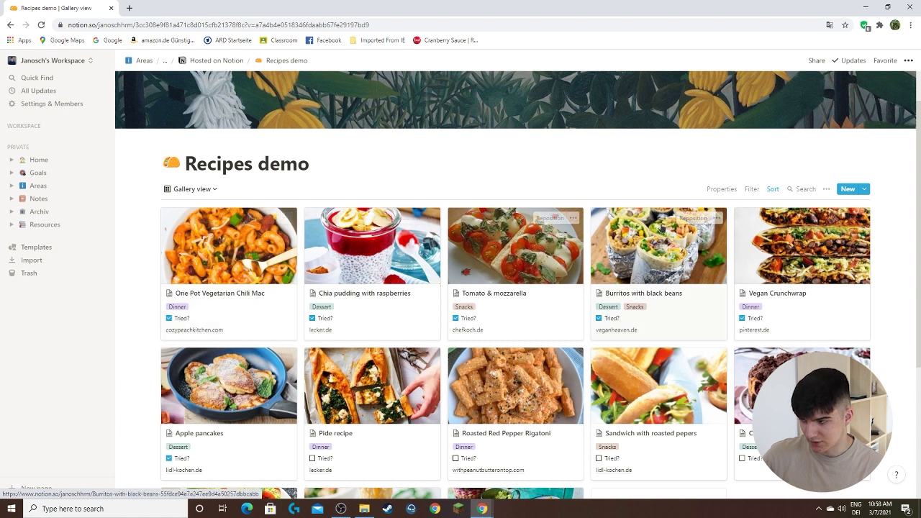
# Show Rating and hide the Tried? checkbox on the gallery cards, then scroll through all 13 cards.
pyautogui.click(722, 189)
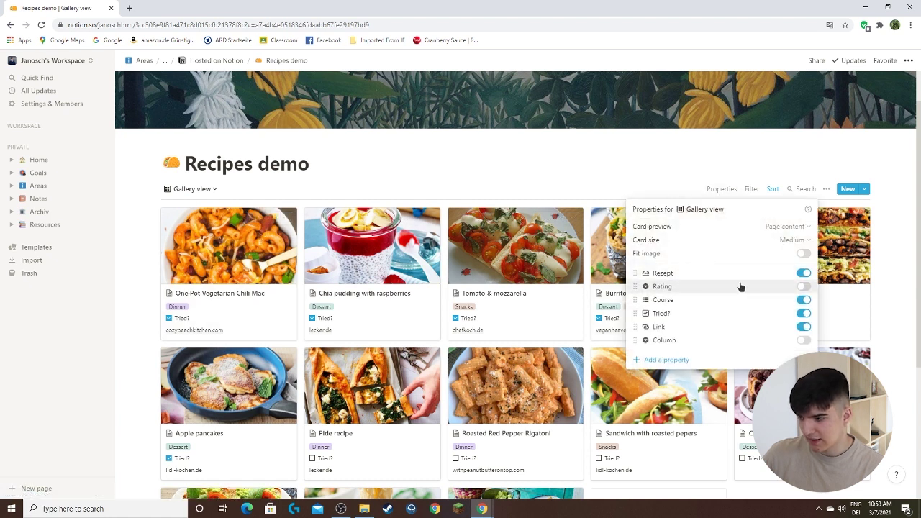
pyautogui.click(804, 287)
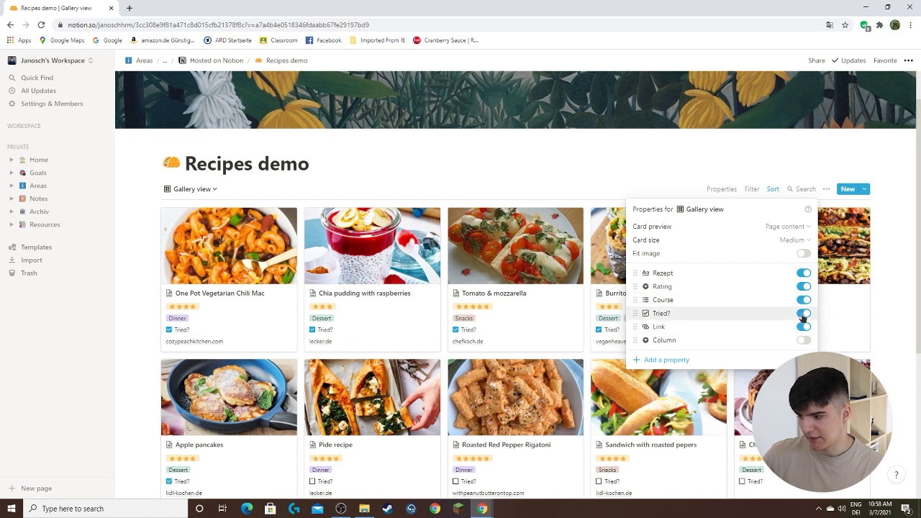
pyautogui.click(804, 315)
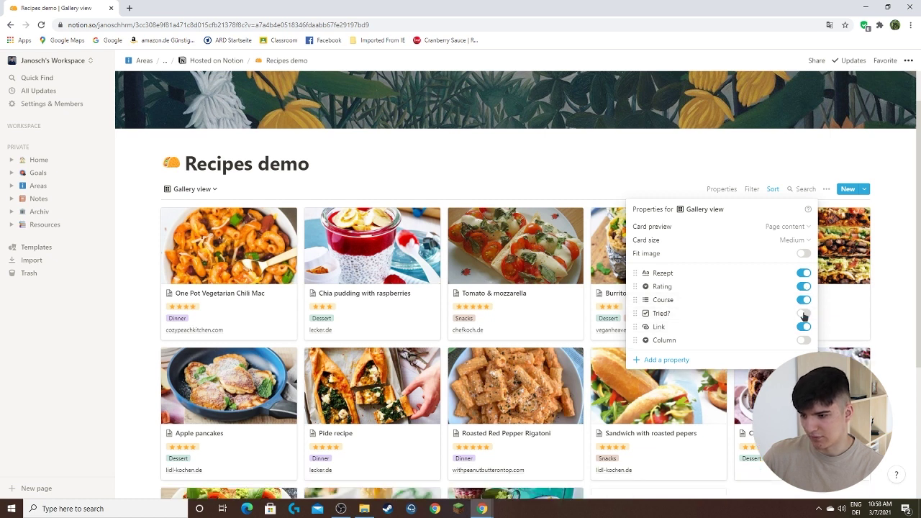
pyautogui.click(547, 178)
pyautogui.scroll(-1, 227, 294)
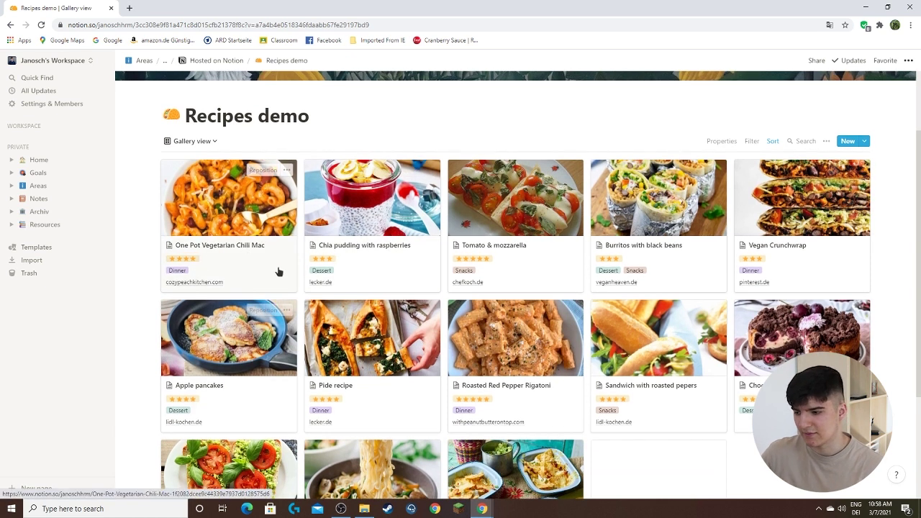
pyautogui.scroll(-1, 279, 265)
pyautogui.scroll(1, 281, 263)
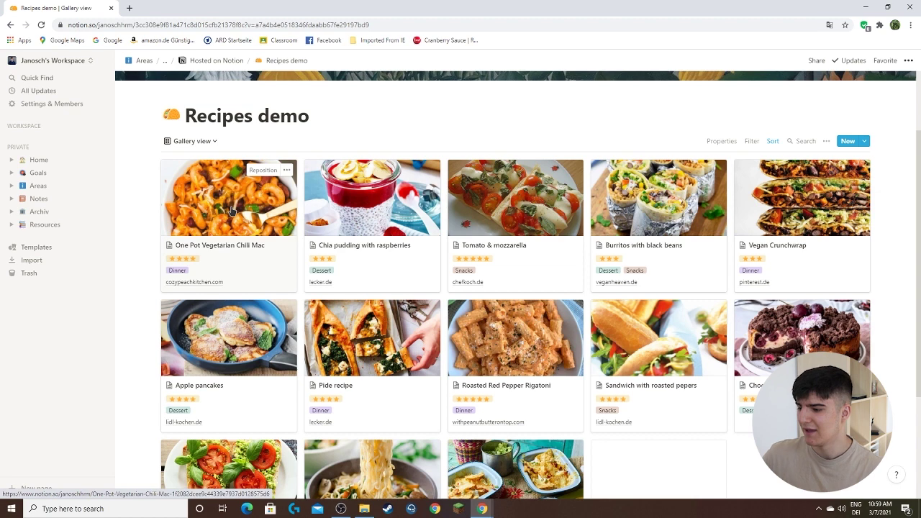
pyautogui.scroll(-2, 252, 288)
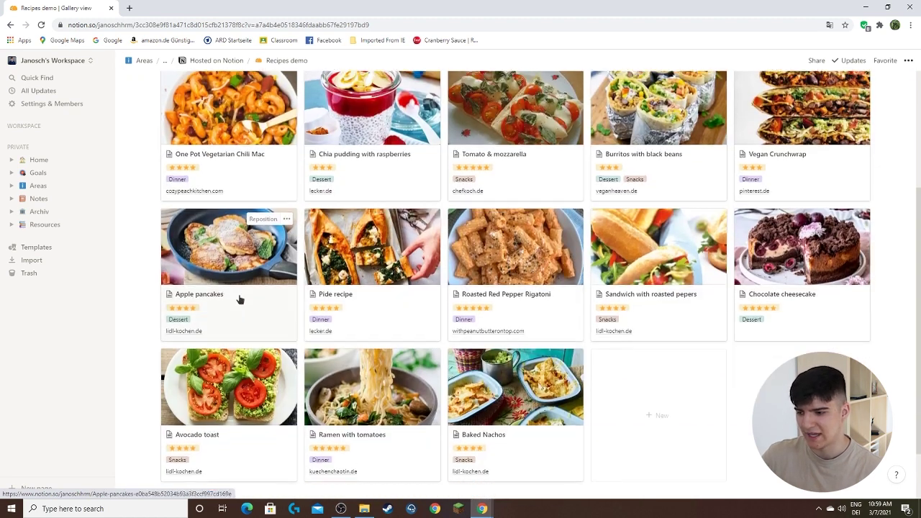
pyautogui.scroll(-1, 393, 294)
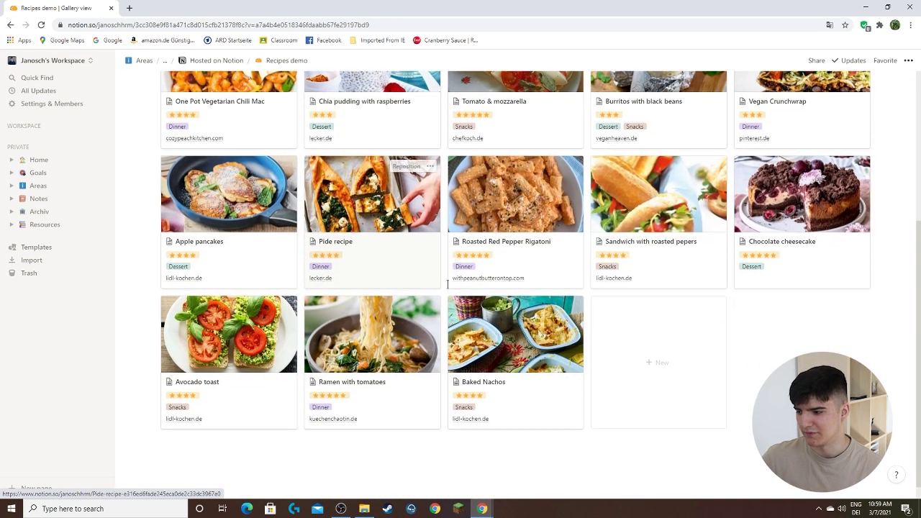
pyautogui.scroll(4, 393, 329)
# Switch Recipes demo to Board view grouped by Course: Dinner 5, Snacks 5, Dessert 4.
pyautogui.click(192, 188)
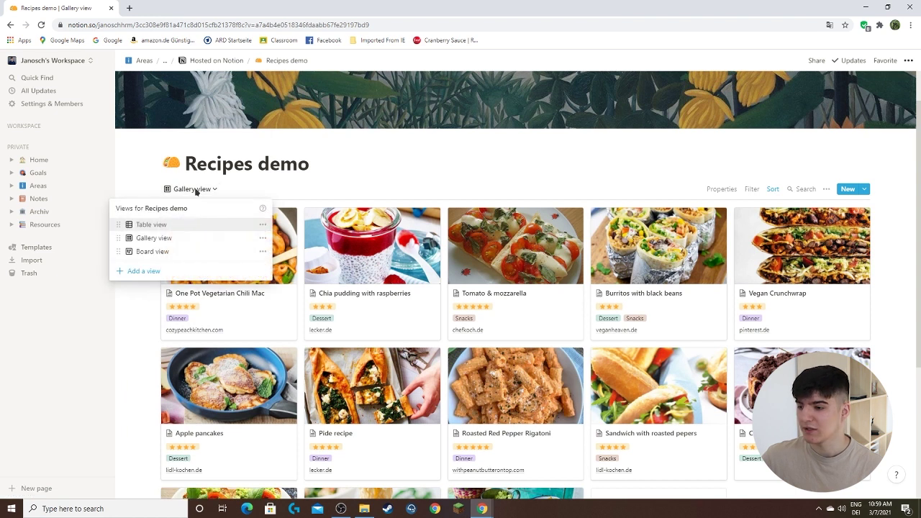
pyautogui.click(153, 252)
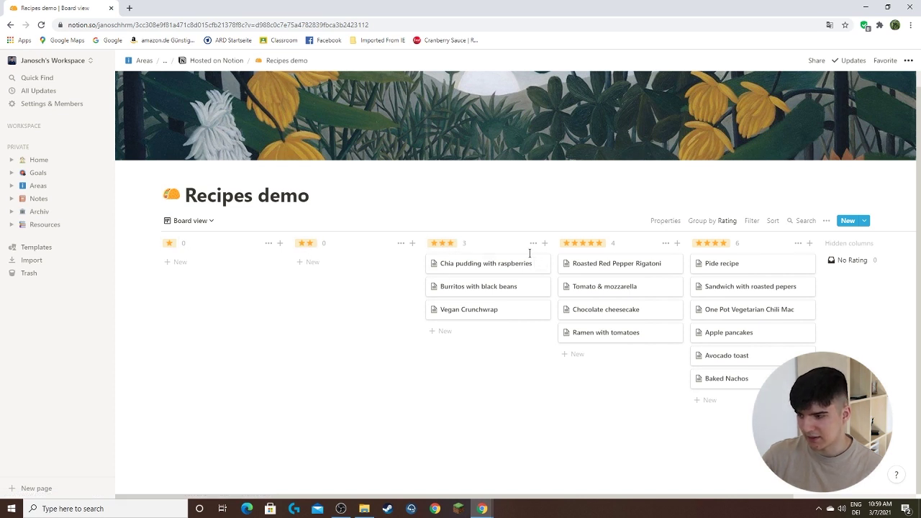
pyautogui.click(712, 222)
pyautogui.click(698, 256)
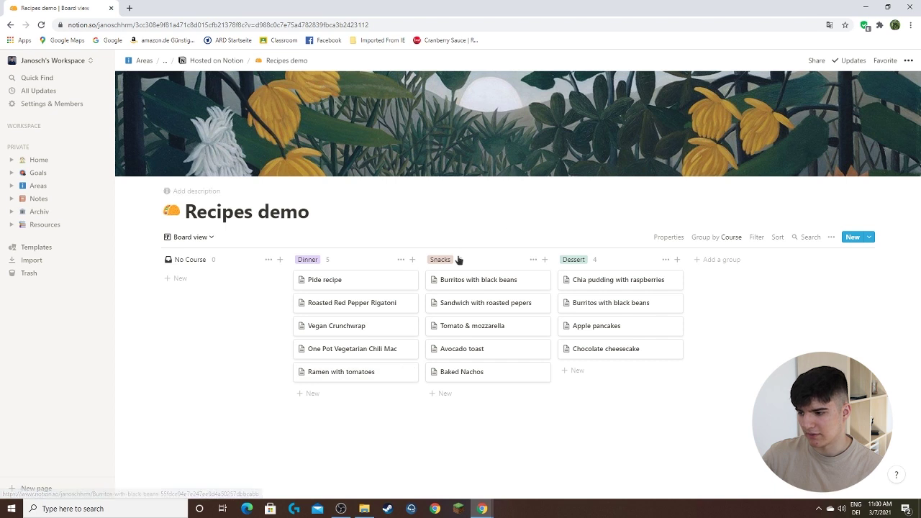
# Group the board by Rating, put 5-star after 4-star, and move Baked Nachos into 5-star.
pyautogui.click(716, 236)
pyautogui.click(694, 282)
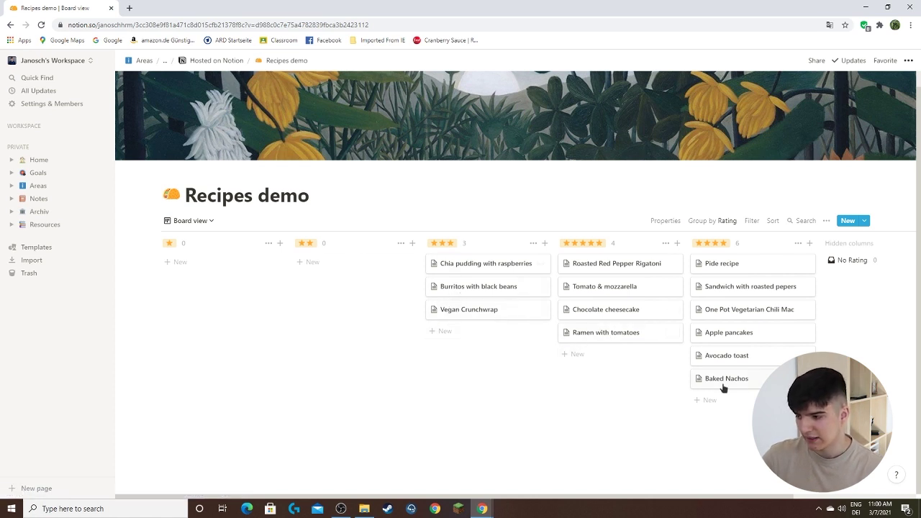
pyautogui.moveTo(723, 379); pyautogui.dragTo(733, 381)
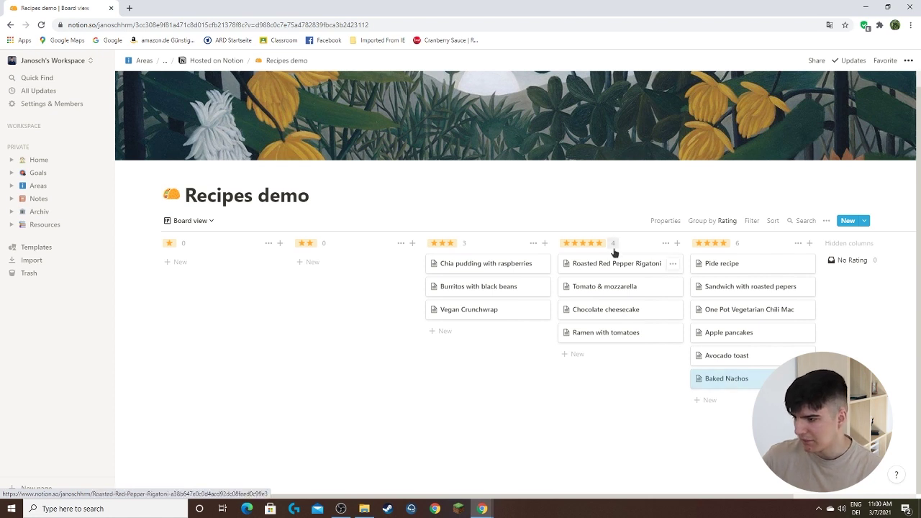
pyautogui.moveTo(664, 247); pyautogui.dragTo(771, 243)
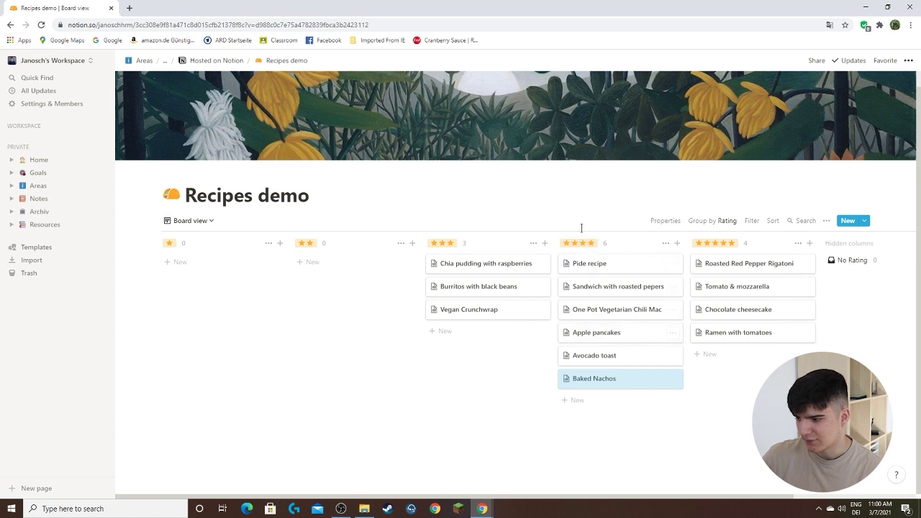
pyautogui.click(738, 392)
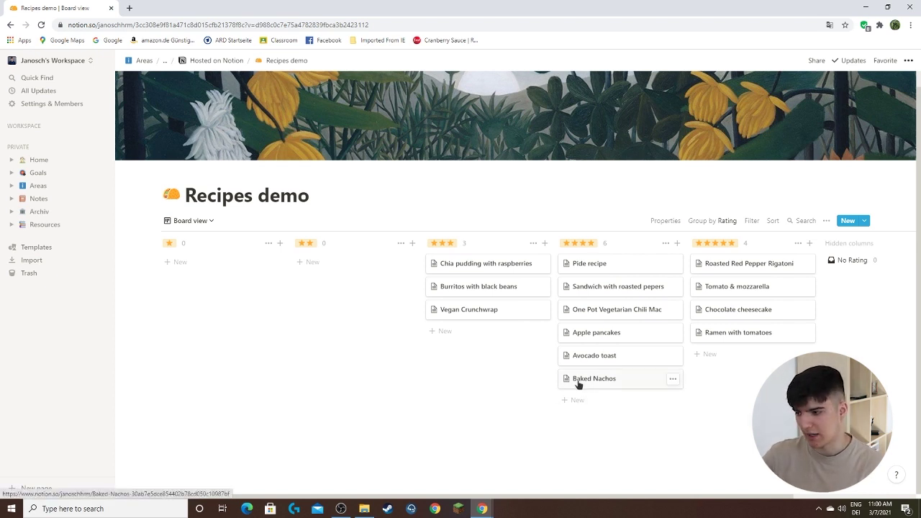
pyautogui.moveTo(595, 378); pyautogui.dragTo(732, 346)
pyautogui.click(712, 375)
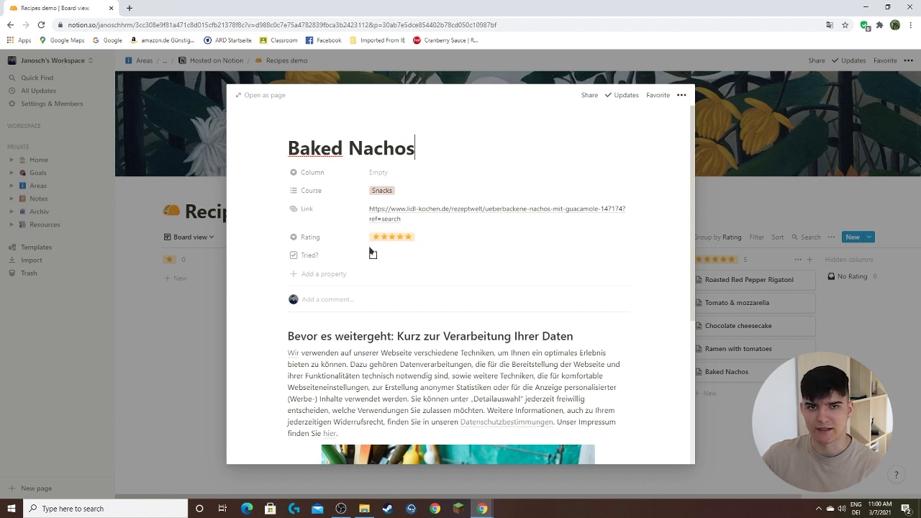
pyautogui.click(749, 361)
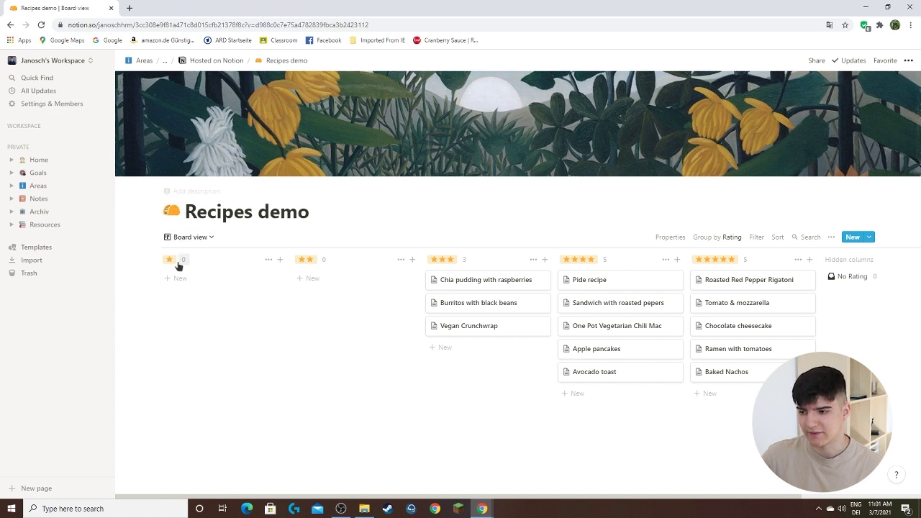
# Go to the Hosted on Notion page and start a new block below its page links.
pyautogui.click(215, 62)
pyautogui.click(366, 387)
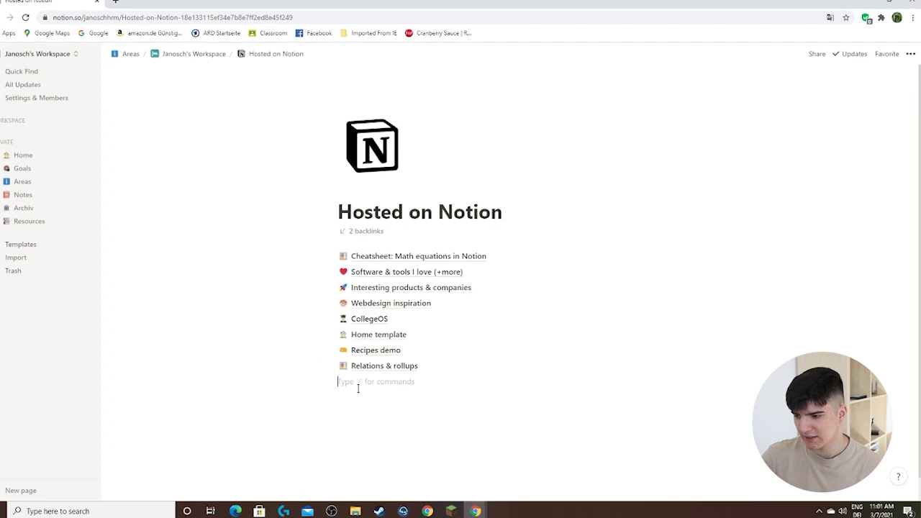
pyautogui.write('/')
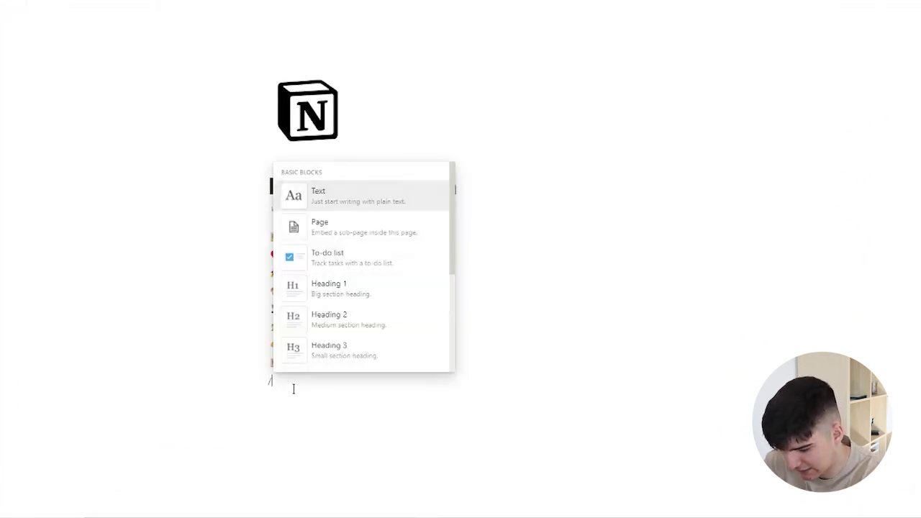
pyautogui.write('ta')
pyautogui.press('Return')
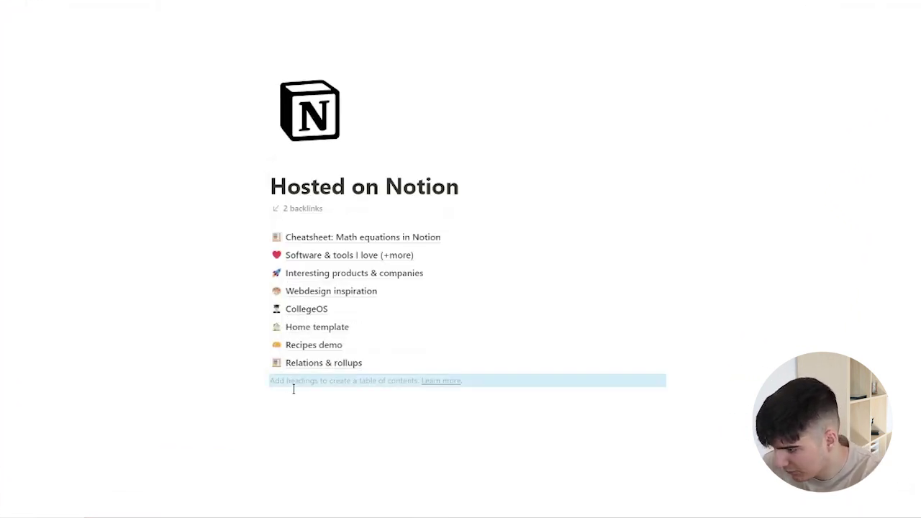
# Delete the table of contents block that was inserted by mistake.
pyautogui.click(286, 405)
pyautogui.press('BackSpace')
pyautogui.press('BackSpace')
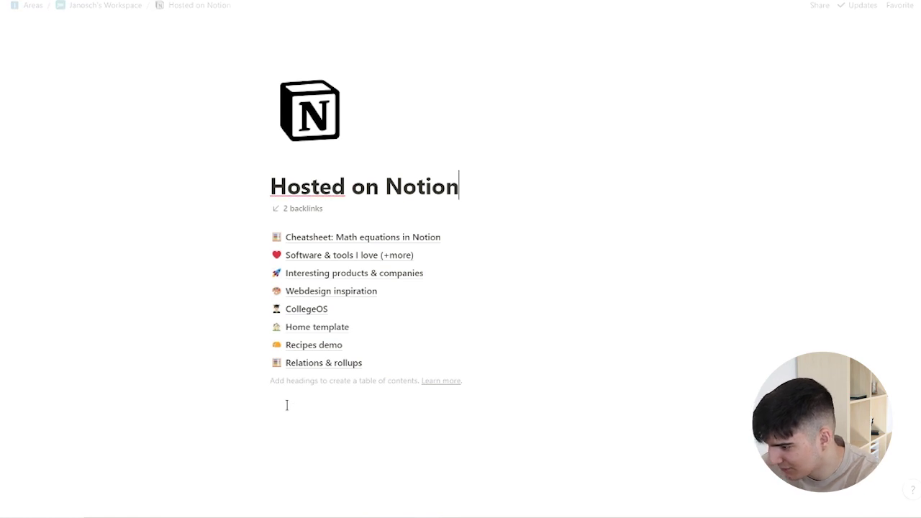
pyautogui.write('n')
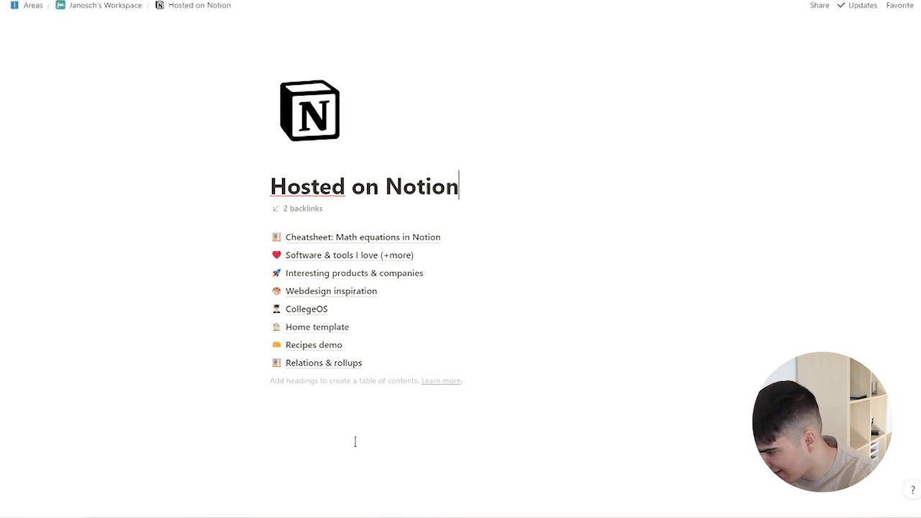
pyautogui.click(262, 383)
pyautogui.click(164, 347)
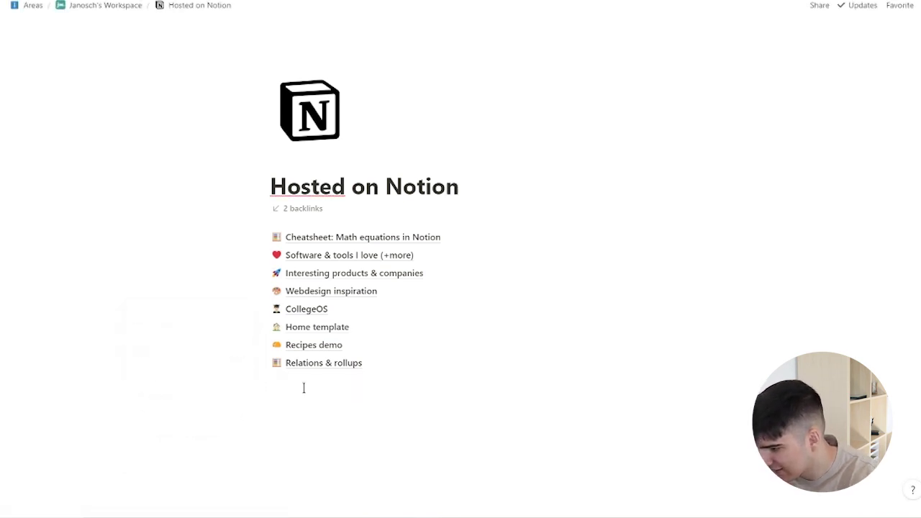
# Type '/table' on the empty line below the page links.
pyautogui.write('/tb')
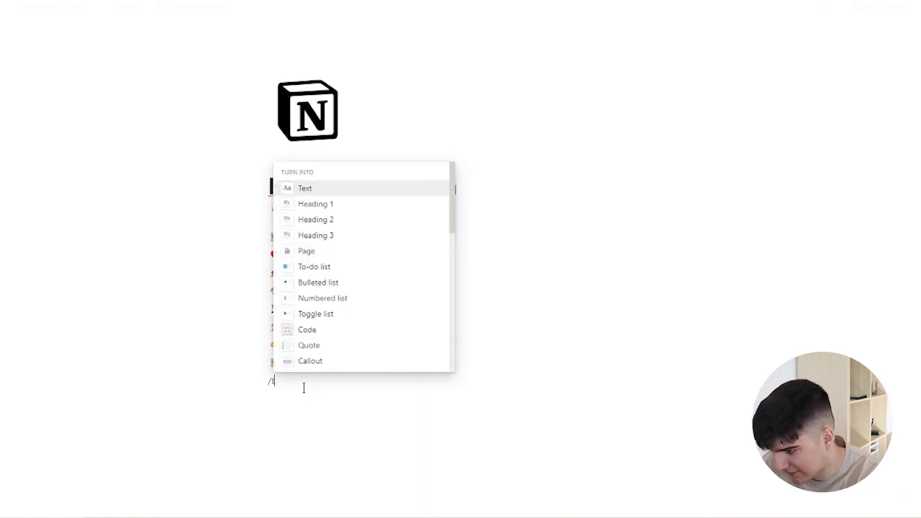
pyautogui.press('BackSpace')
pyautogui.press('BackSpace')
pyautogui.write('table')
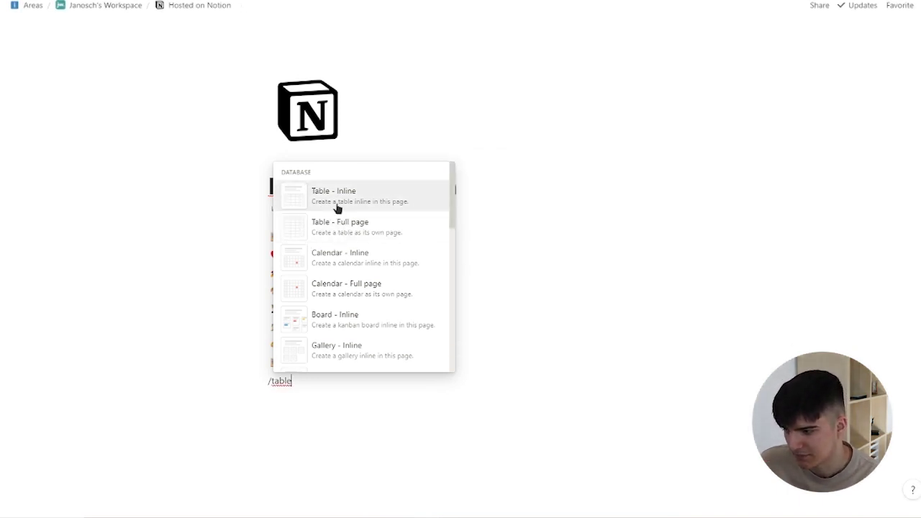
# Insert a Table - Inline block below the links, then open the Recipes demo page.
pyautogui.click(327, 202)
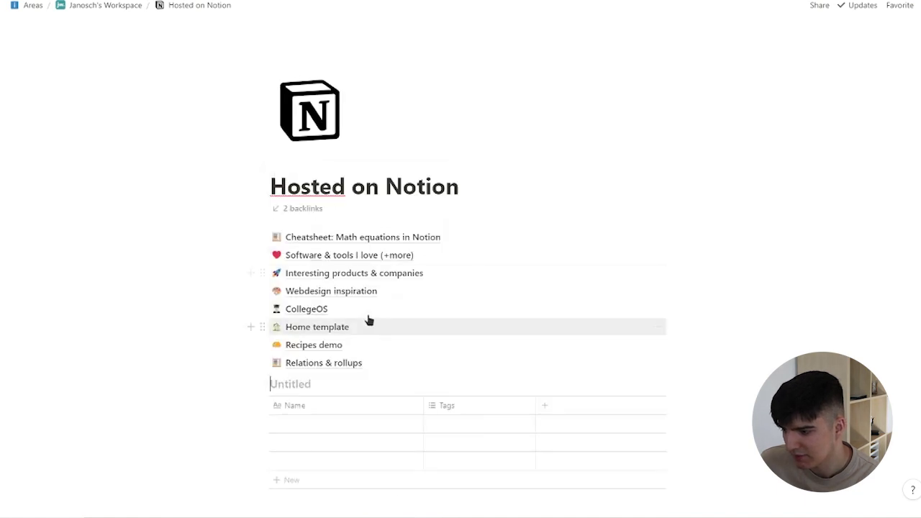
pyautogui.scroll(-2, 367, 319)
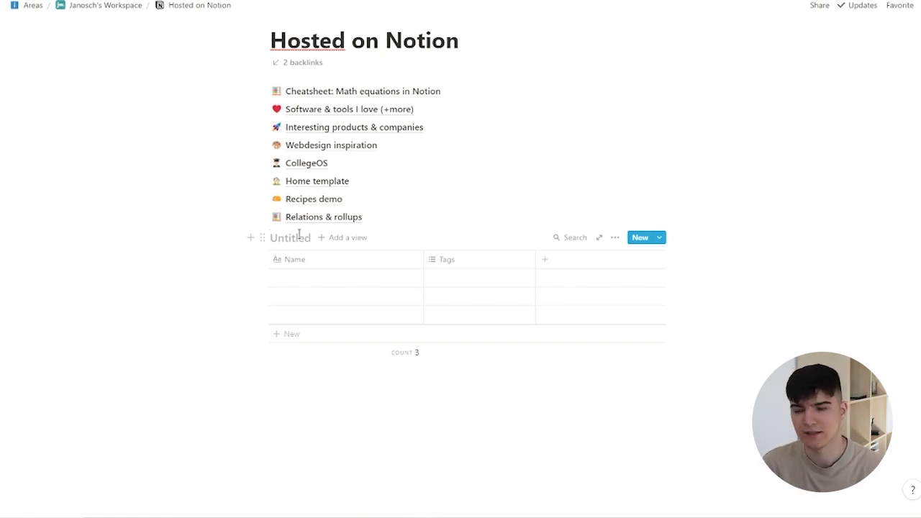
pyautogui.click(303, 199)
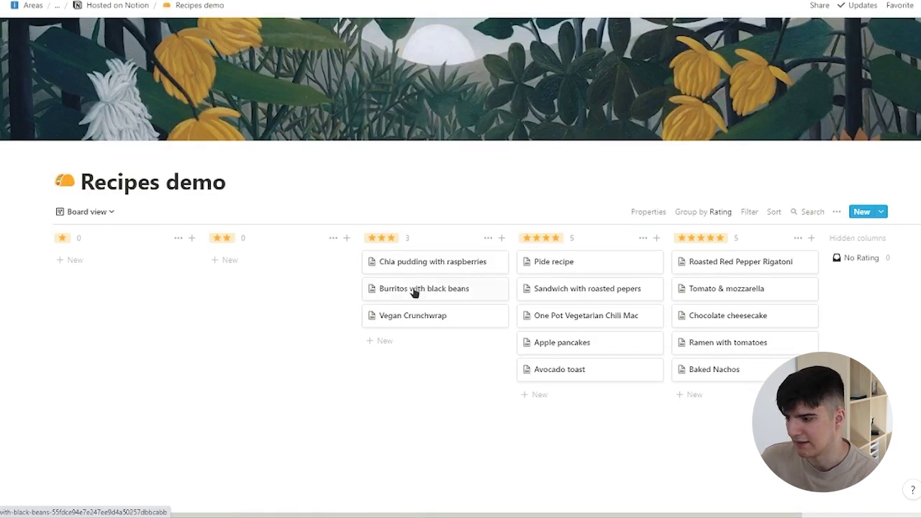